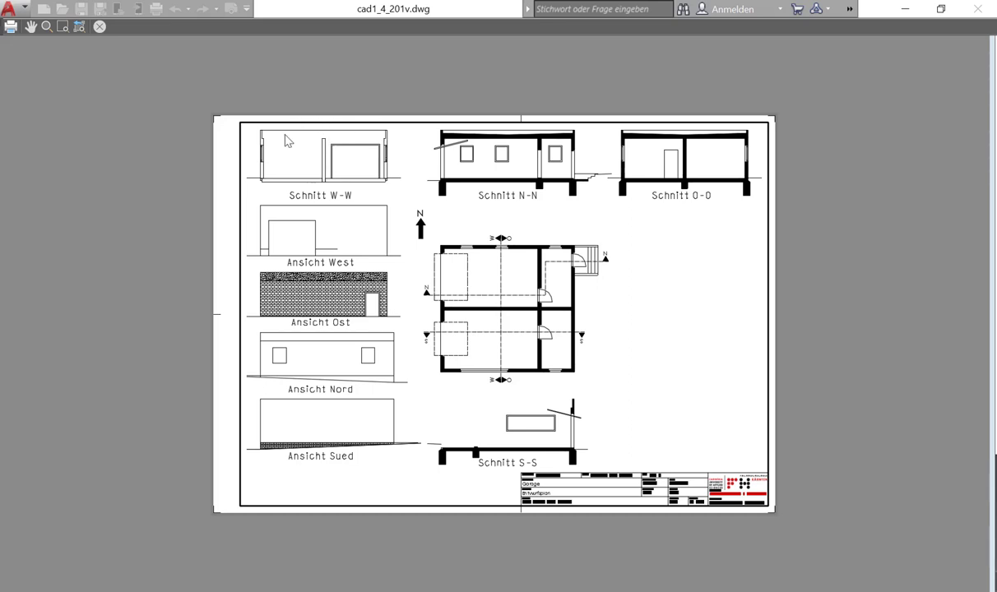
Close the plot preview to return to the A-3_Entwurf-PDF layout
left_click(99, 27)
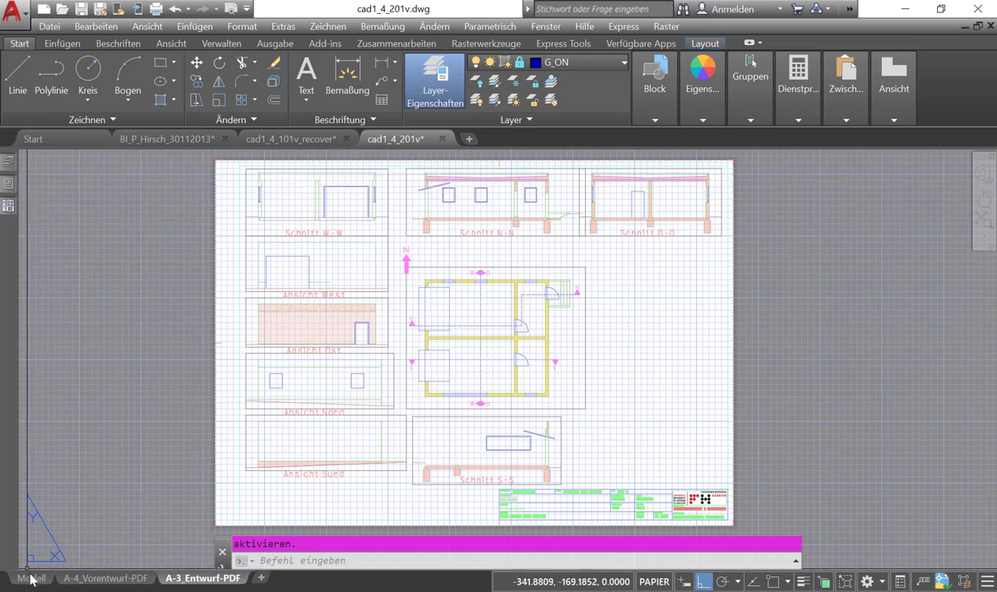
Switch to model space and open the saved named-views list on the Ansicht tab
left_click(30, 579)
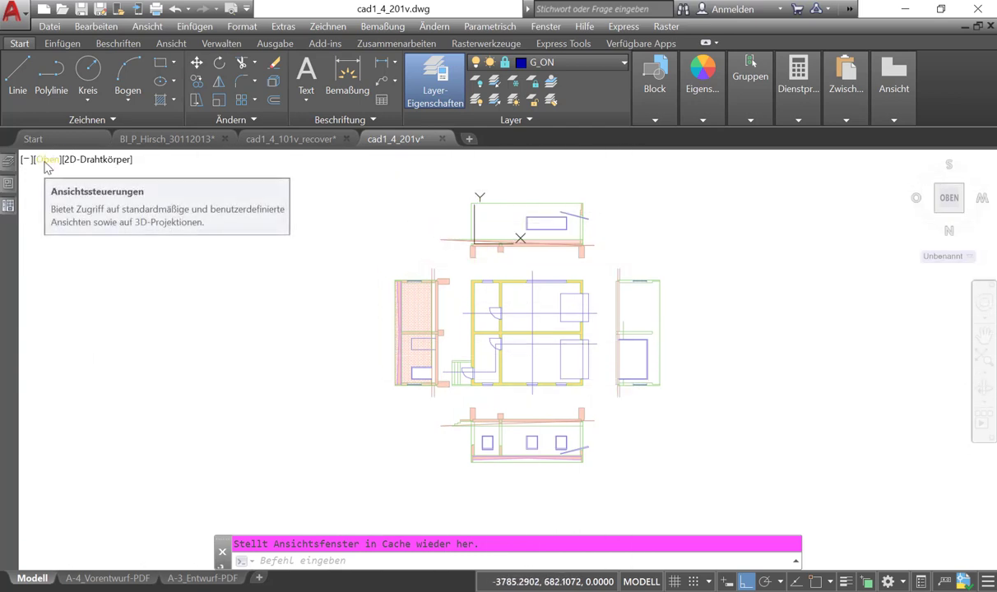
left_click(47, 161)
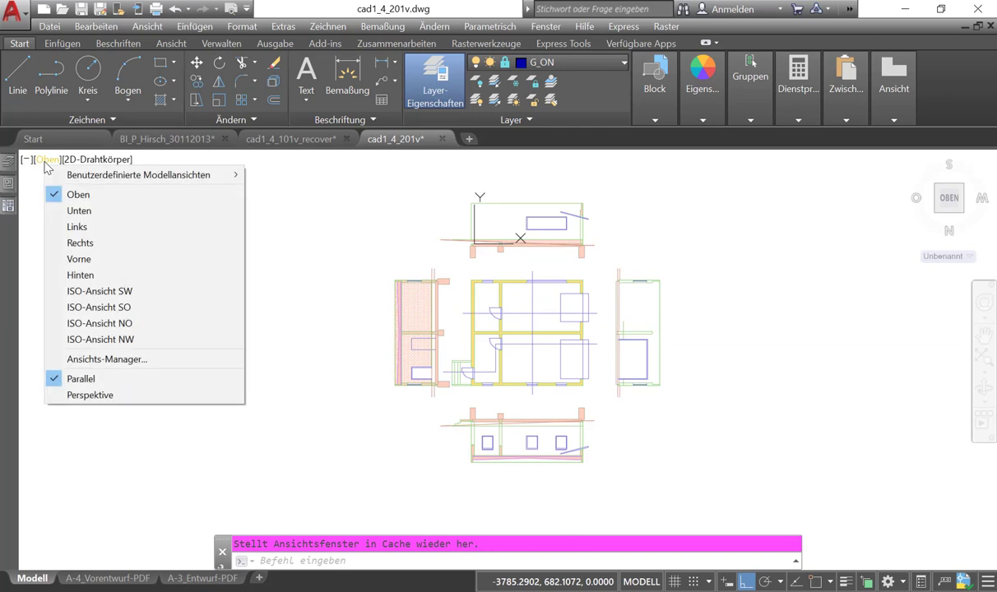
mouse_move(139, 175)
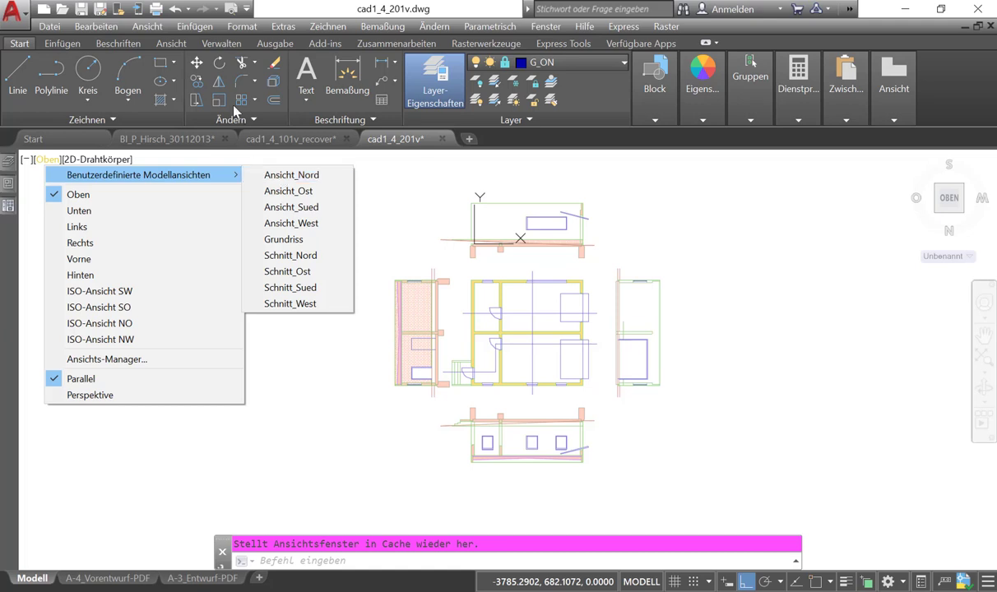
left_click(166, 46)
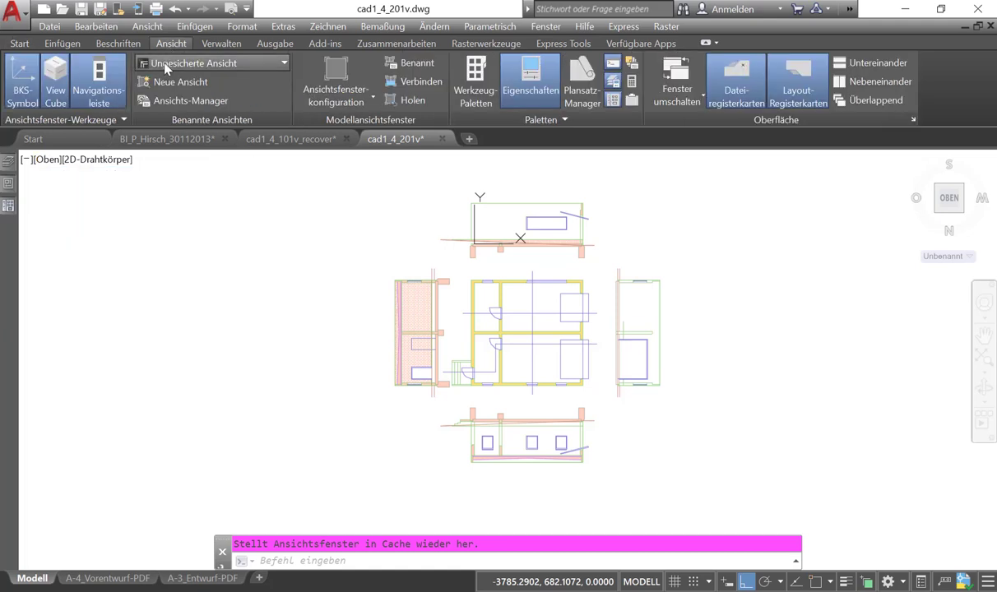
left_click(280, 65)
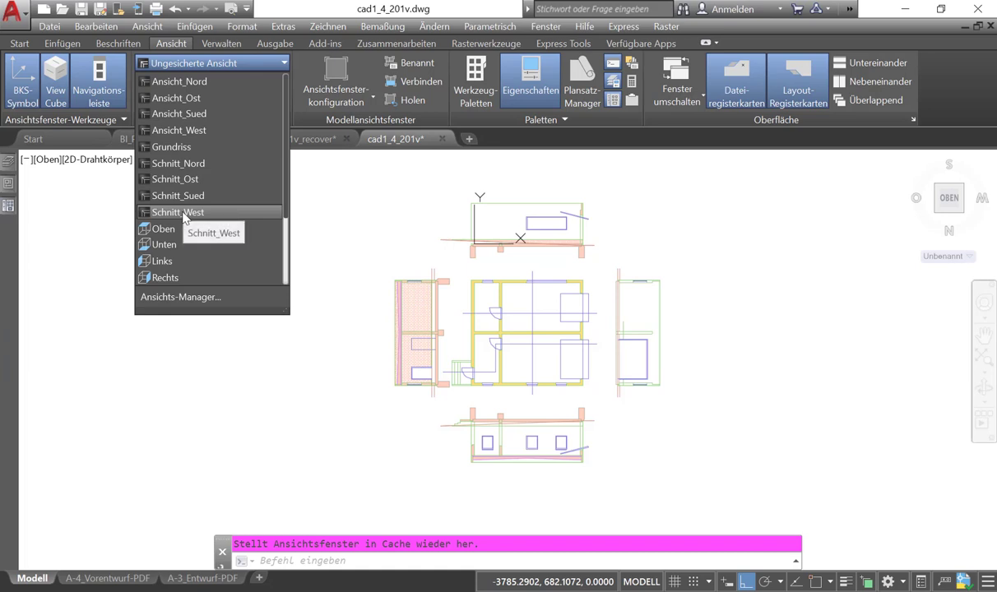
Restore the Schnitt_West named view and zoom around the rotated plan and west section
left_click(178, 212)
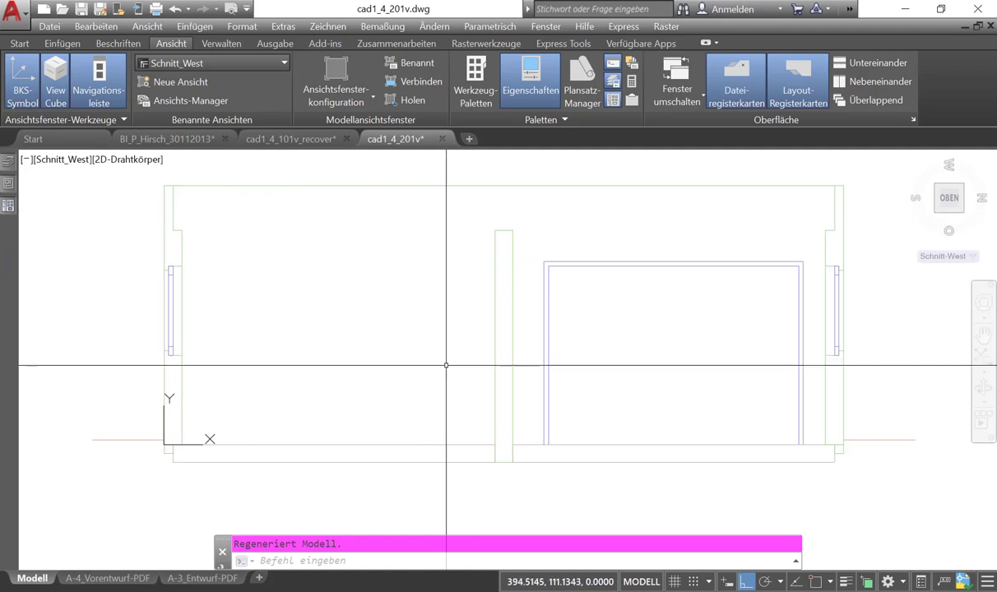
scroll(444, 364, "down", 5)
middle_click_drag(420, 378, 418, 277)
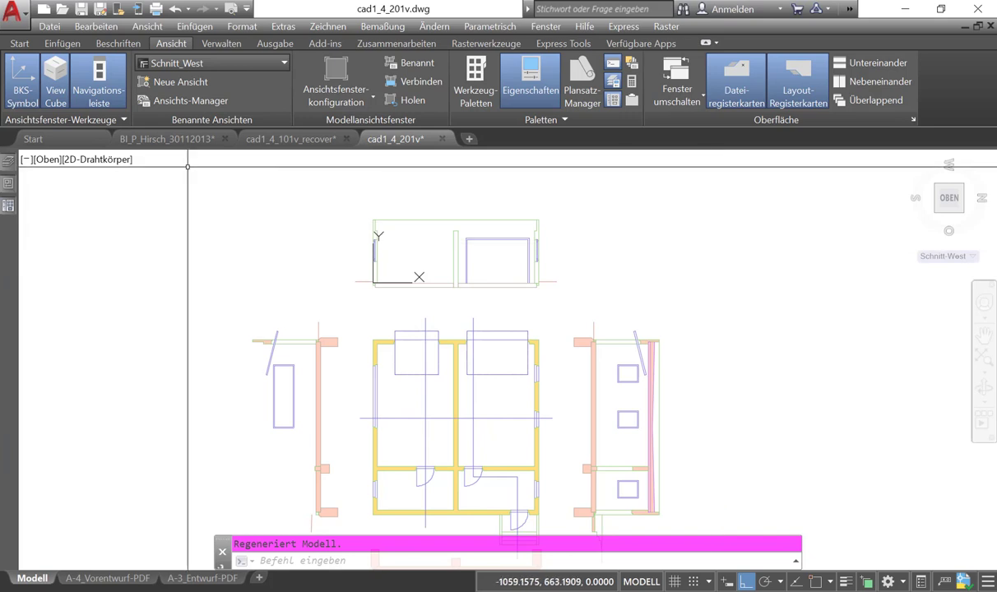
scroll(389, 205, "down", 3)
scroll(419, 208, "down", 2)
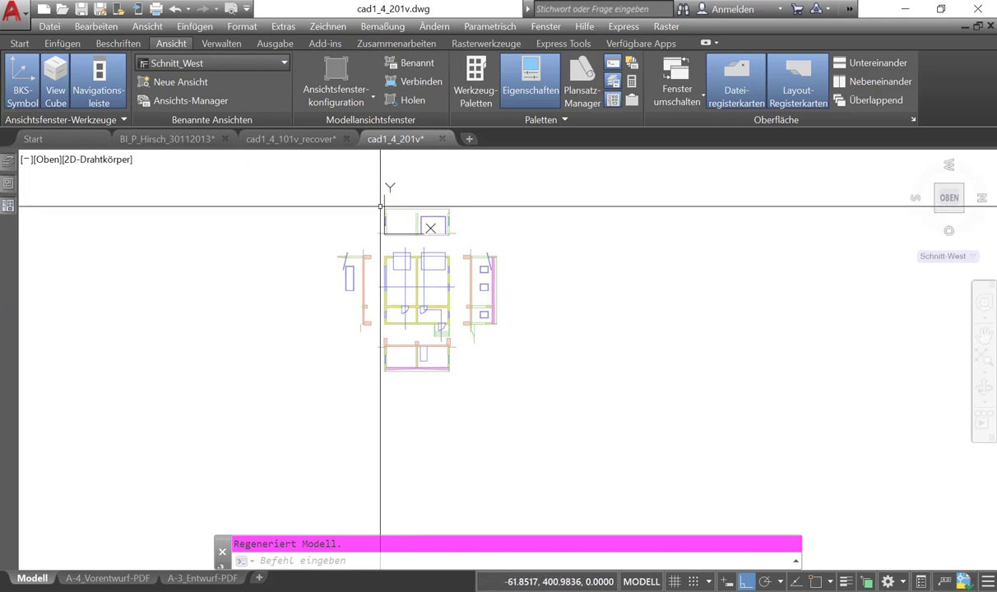
scroll(380, 206, "up", 2)
scroll(379, 206, "up", 2)
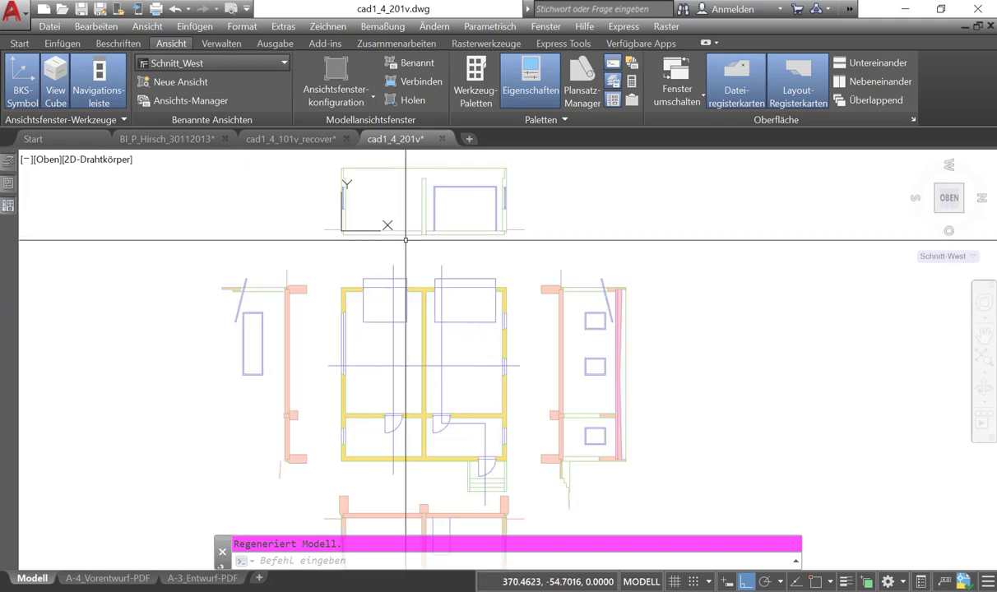
scroll(366, 205, "up", 1)
scroll(362, 241, "down", 3)
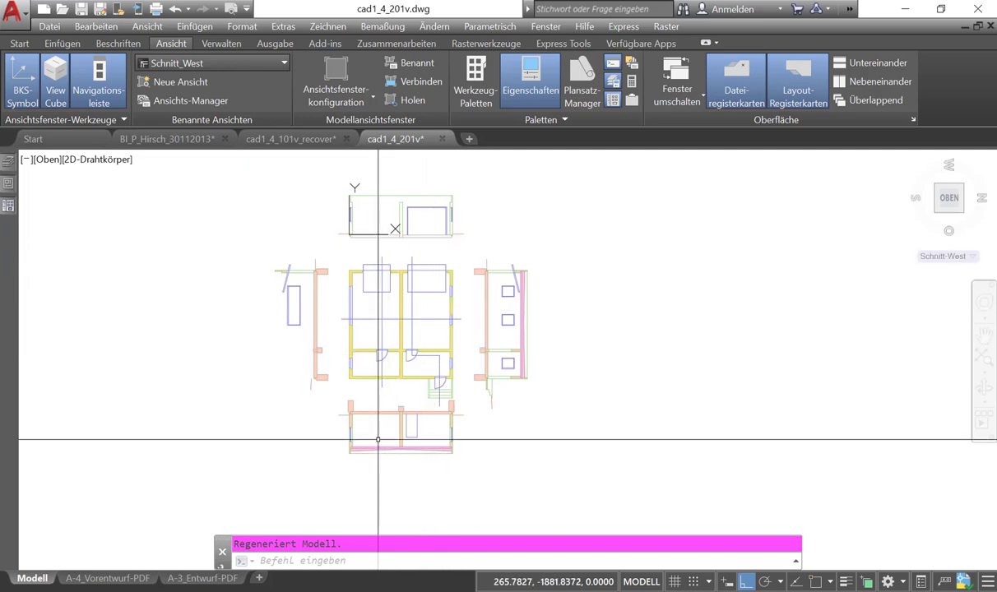
scroll(403, 366, "up", 2)
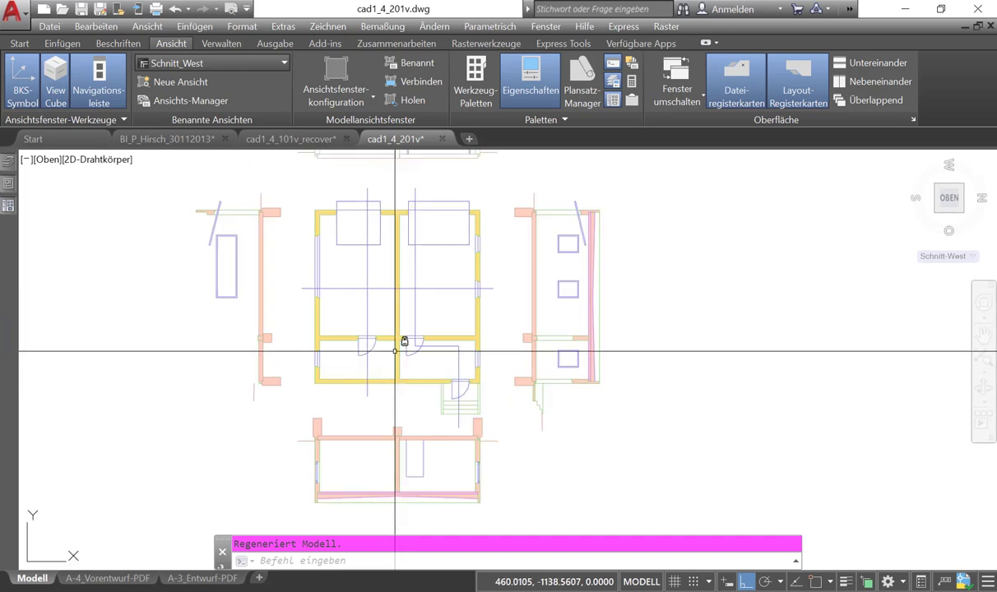
scroll(400, 339, "down", 2)
middle_click_drag(376, 308, 349, 333)
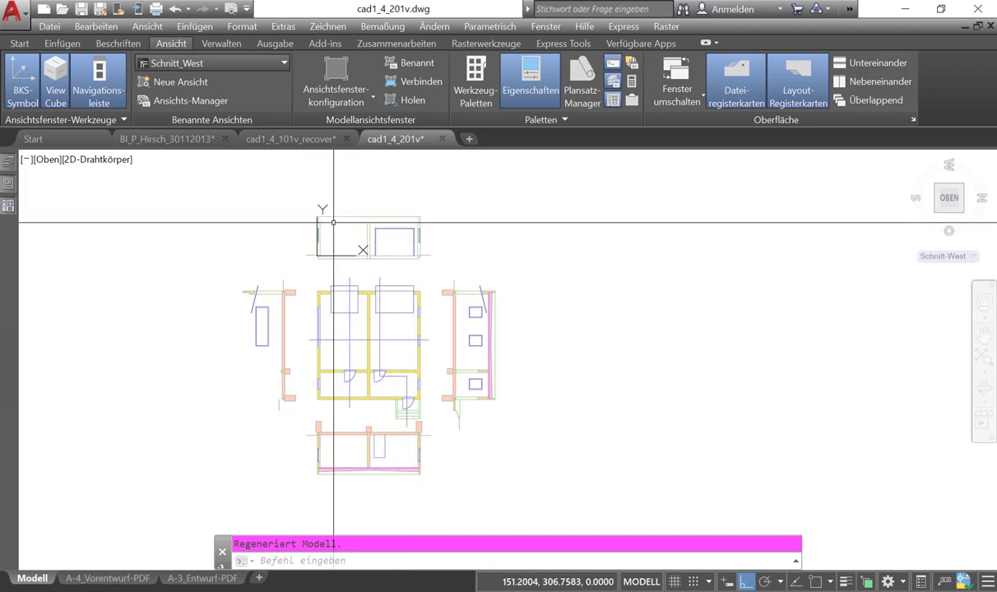
Unlock all eight section layers of the Schnitte layer filter in the Layer Properties Manager
left_click(10, 165)
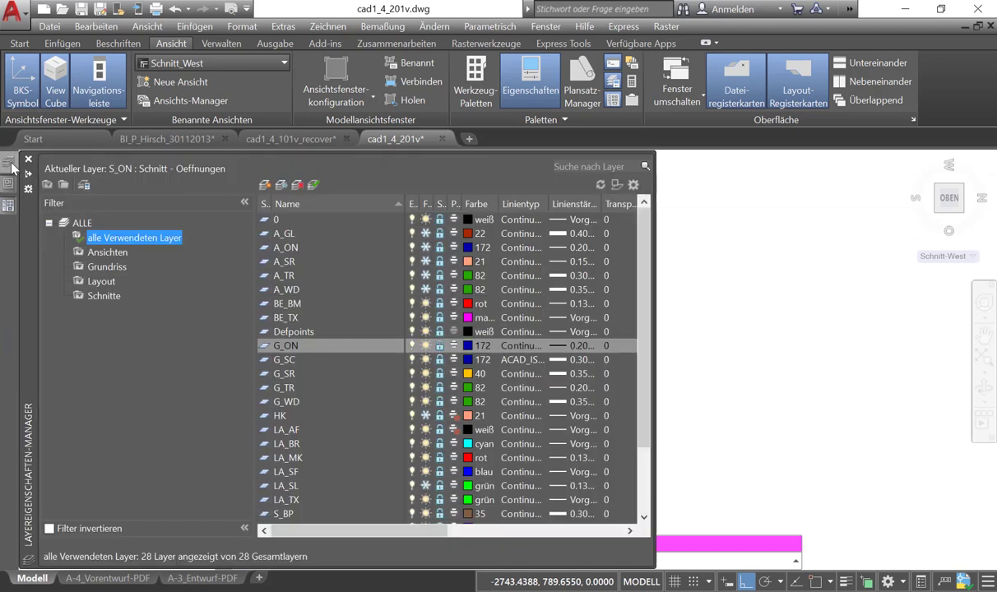
left_click(98, 299)
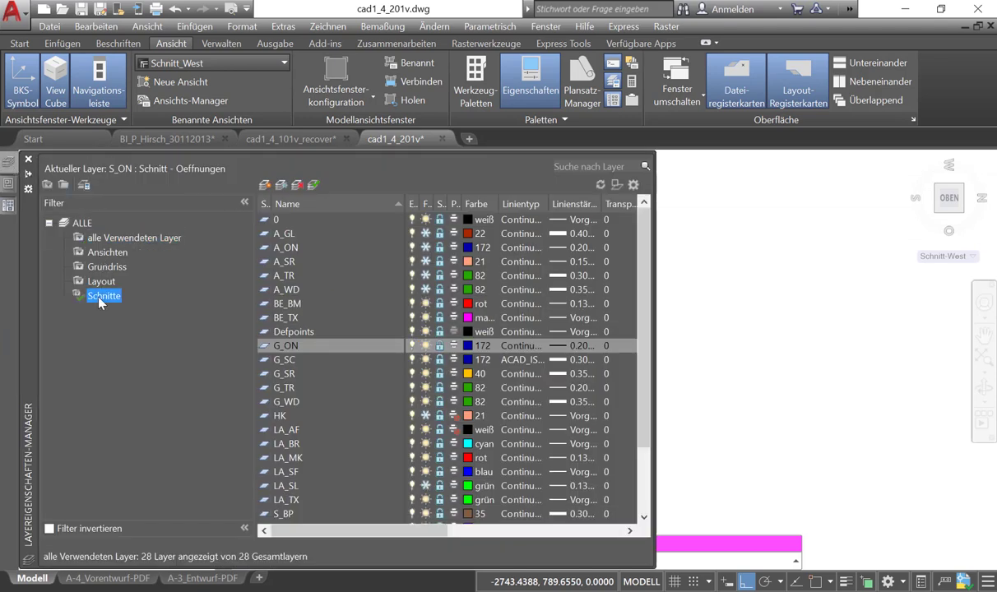
right_click(98, 300)
mouse_move(134, 322)
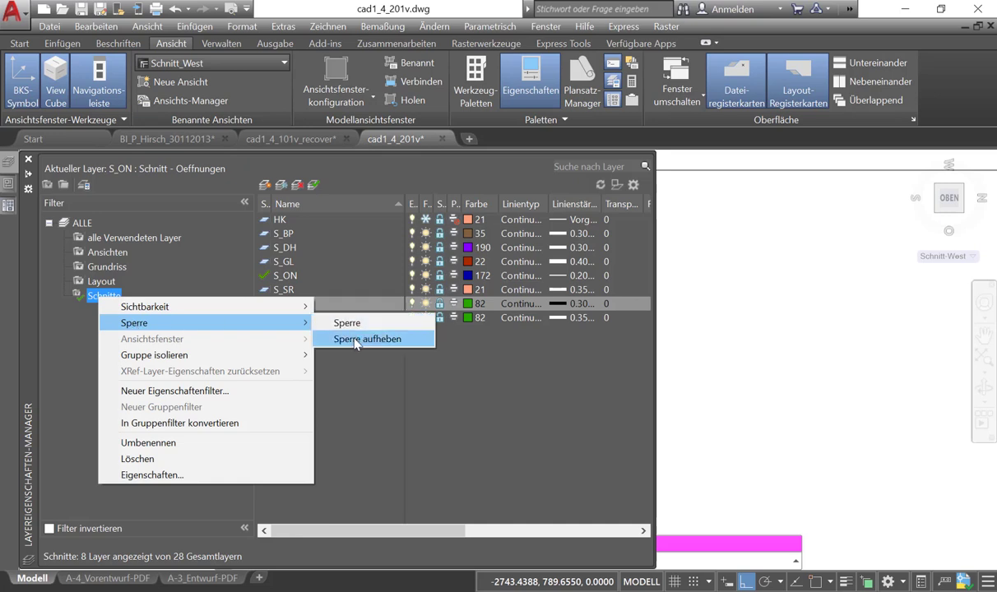
left_click(352, 338)
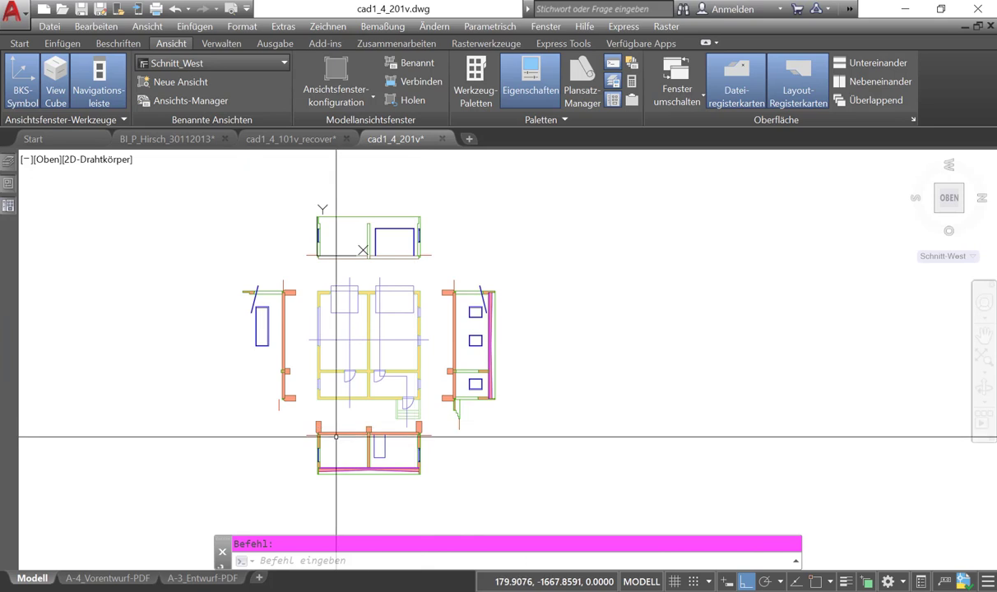
scroll(362, 474, "up", 2)
scroll(361, 474, "up", 2)
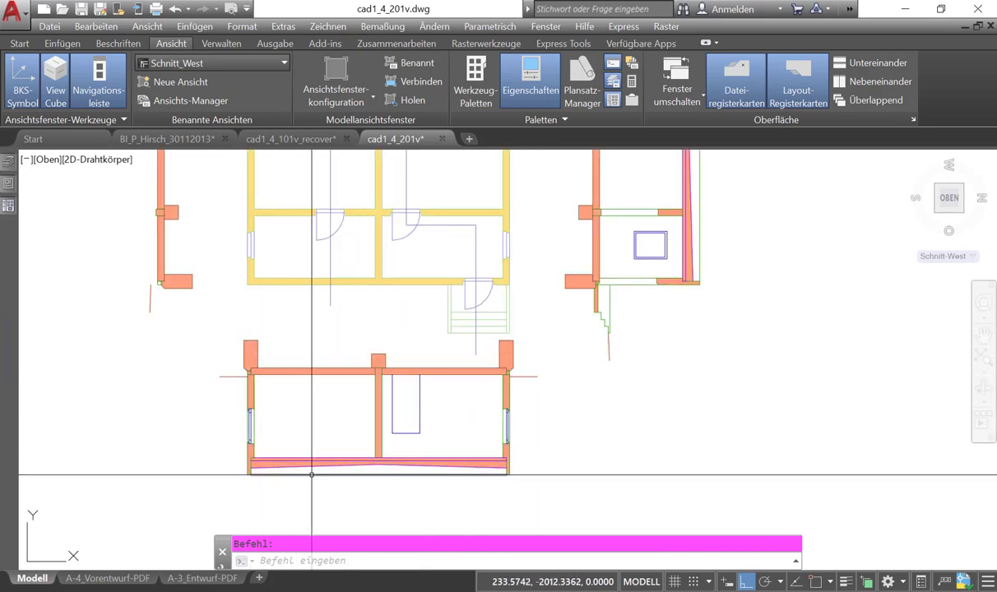
left_click(356, 462)
scroll(457, 450, "down", 4)
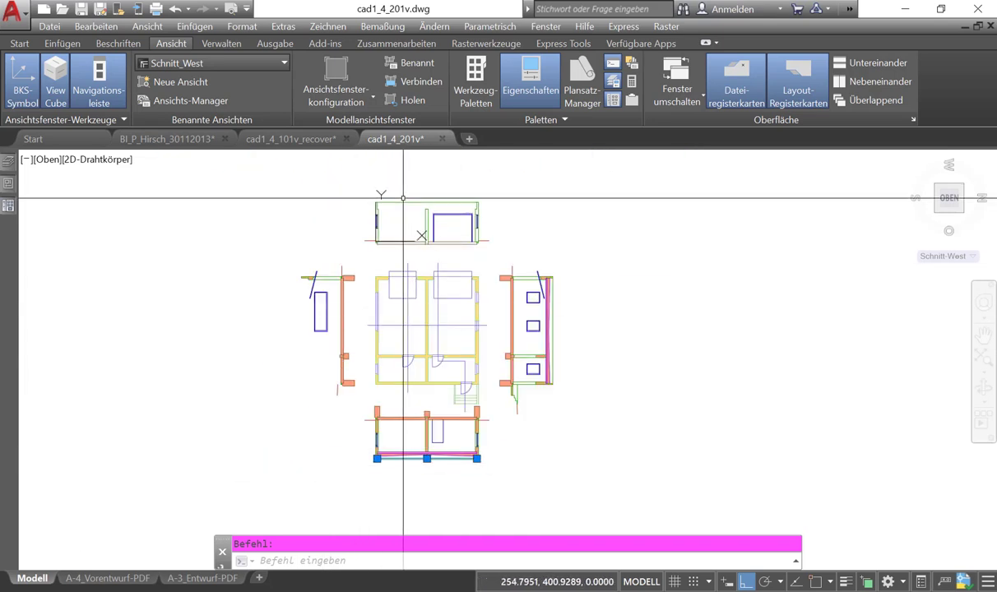
key("Escape")
scroll(416, 460, "up", 6)
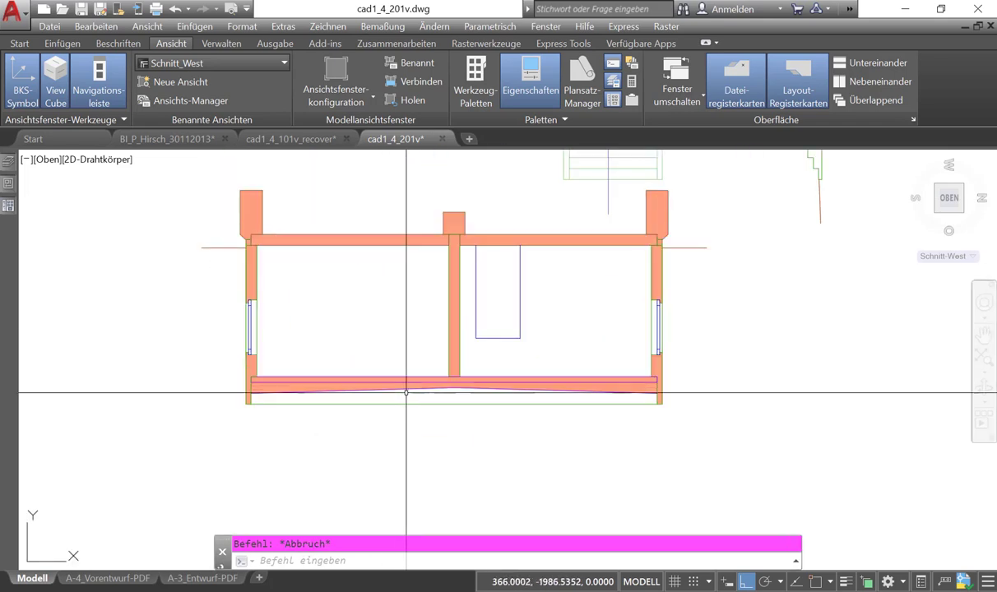
left_click(427, 397)
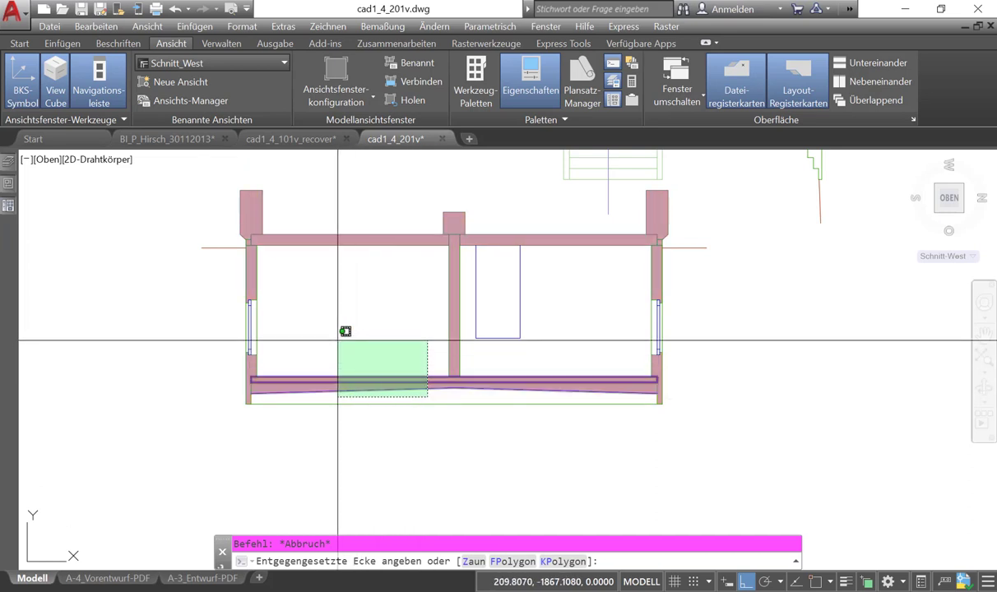
left_click(337, 340)
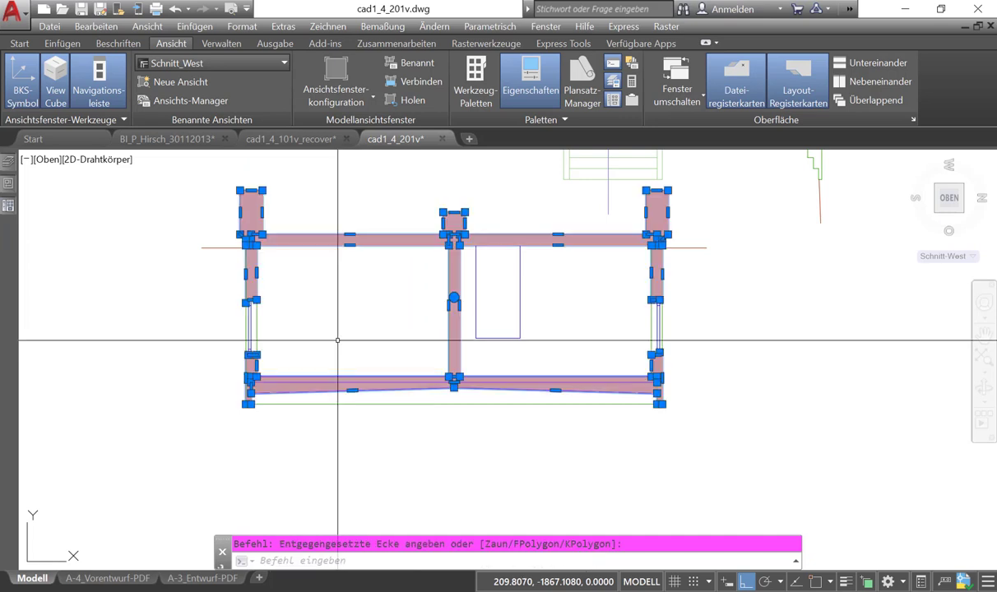
left_click(685, 215)
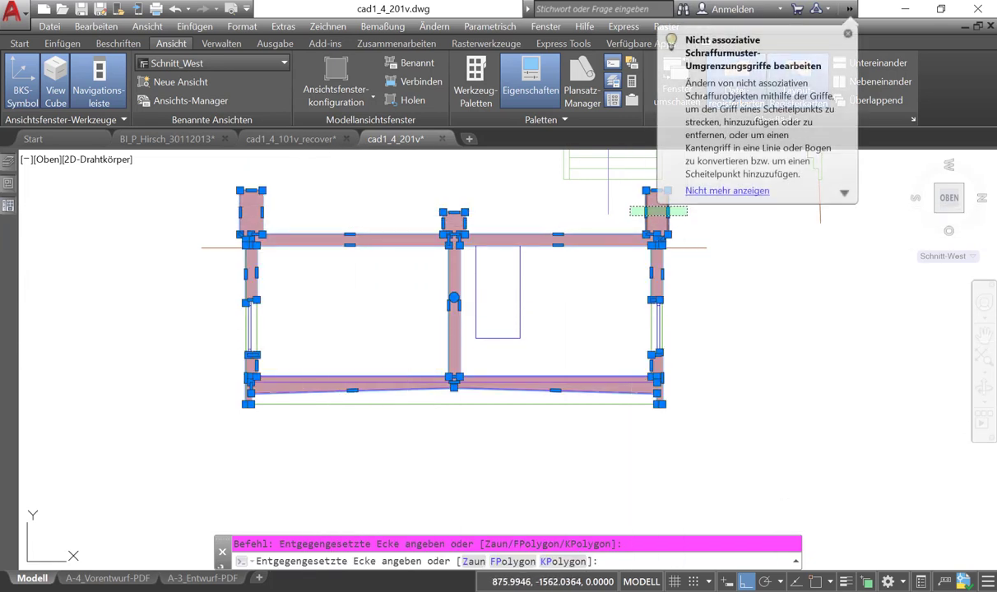
left_click(568, 215)
left_click(474, 222)
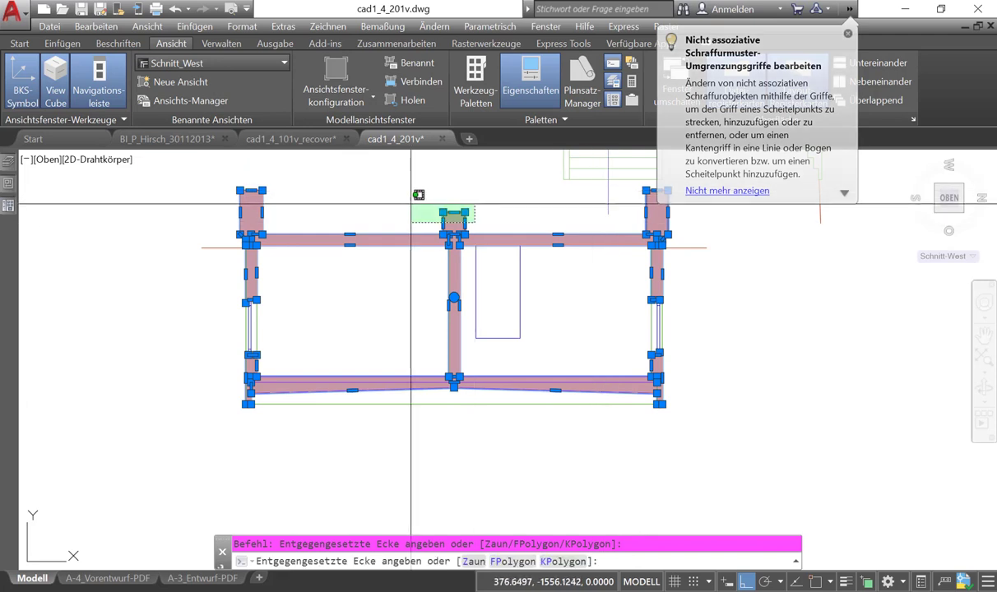
left_click(445, 212)
left_click(233, 197)
left_click(208, 204)
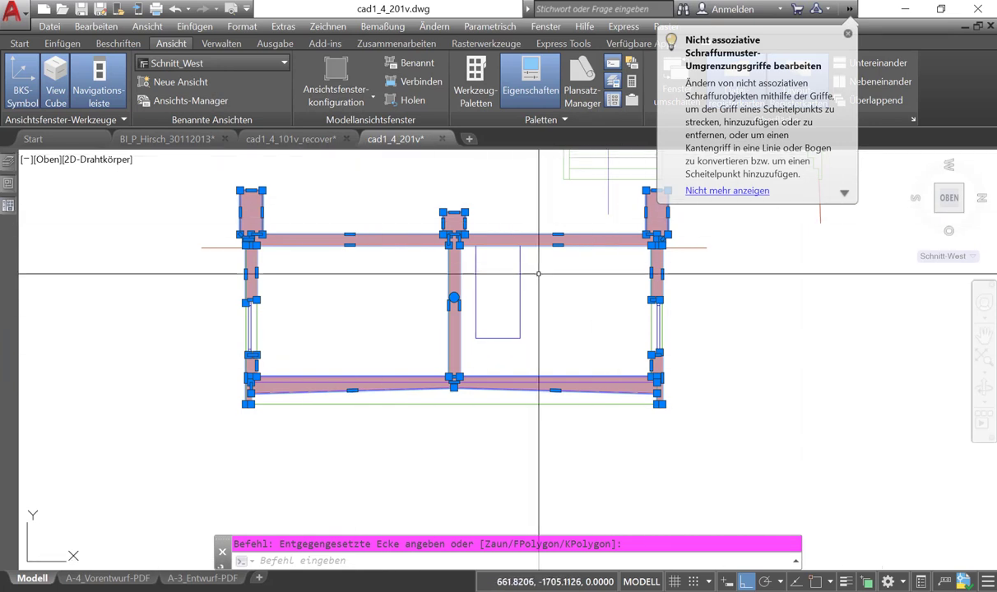
key("Escape")
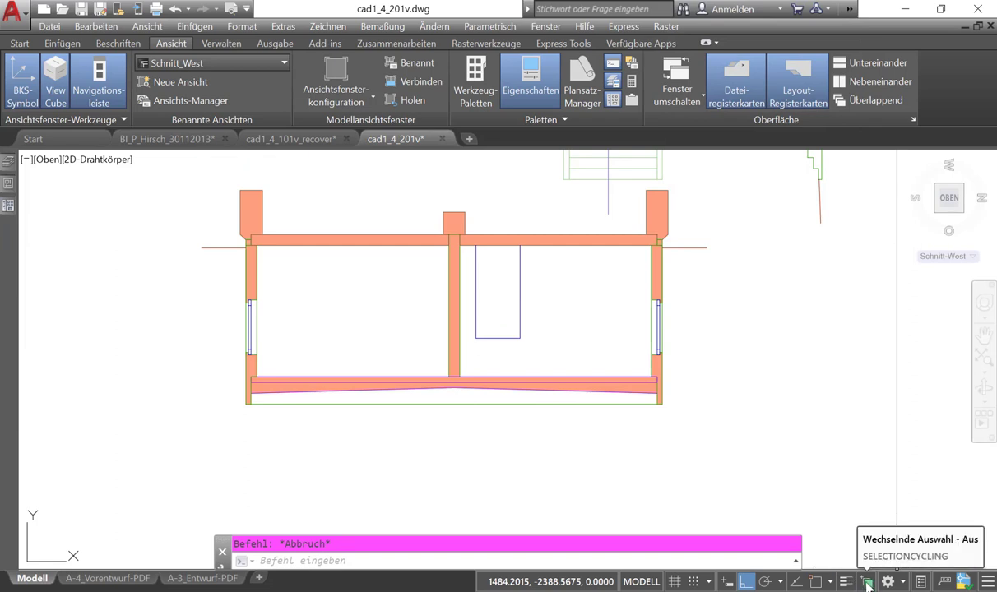
Turn on Quick Properties and crossing-select the bottom wall objects and the top-left post
left_click(920, 581)
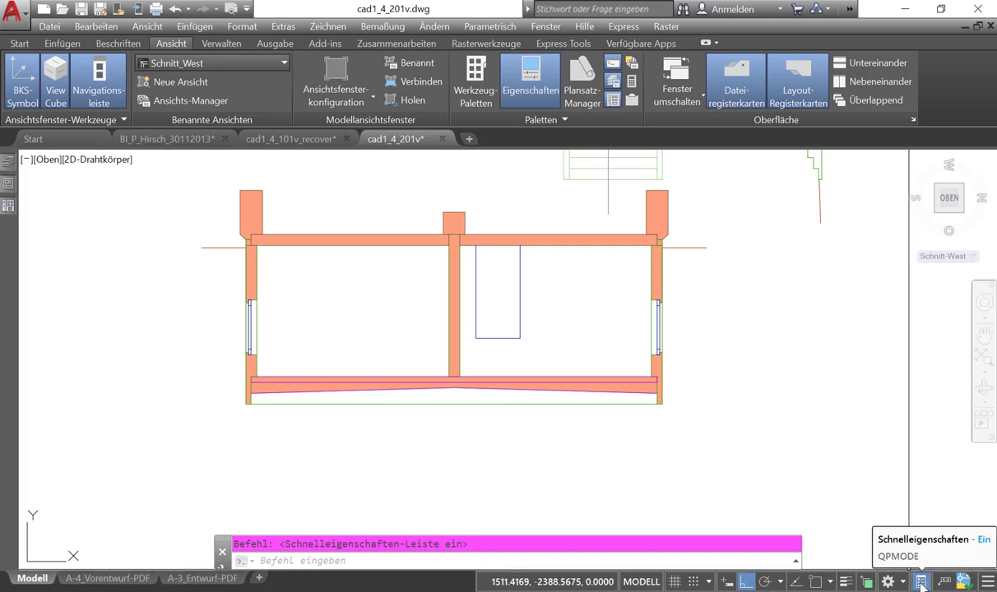
left_click(416, 377)
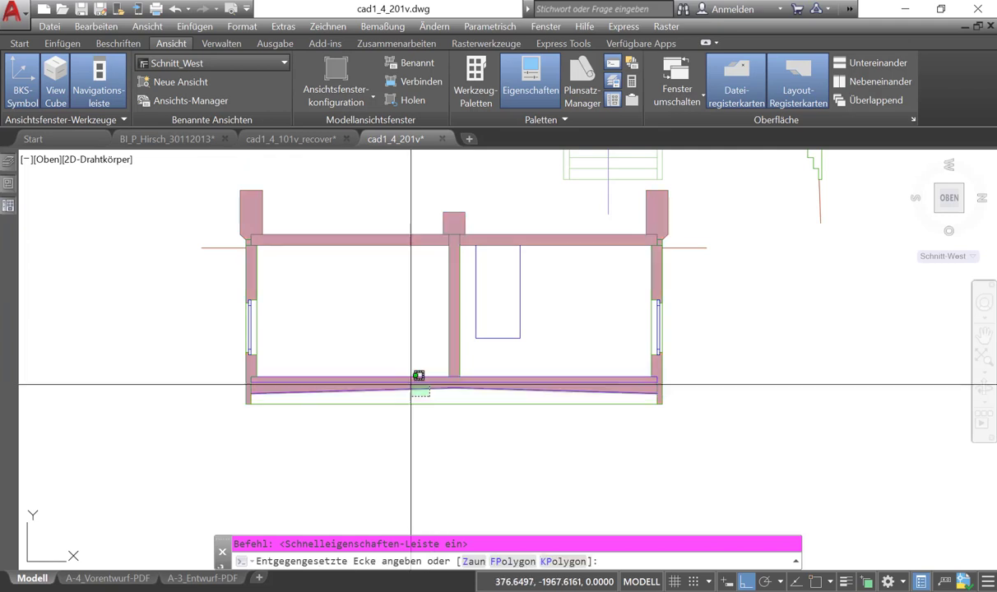
left_click(380, 357)
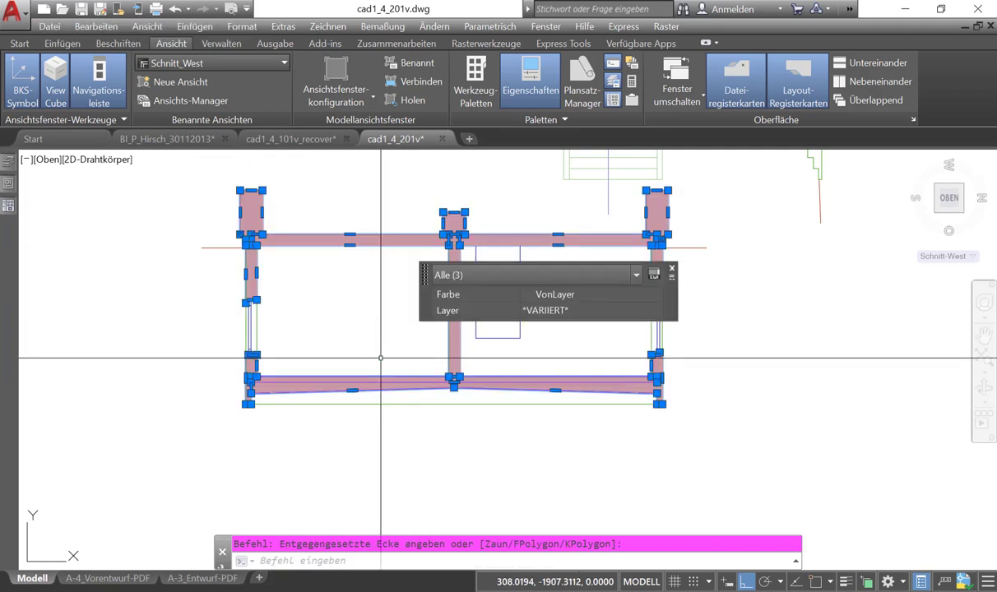
left_click(470, 277)
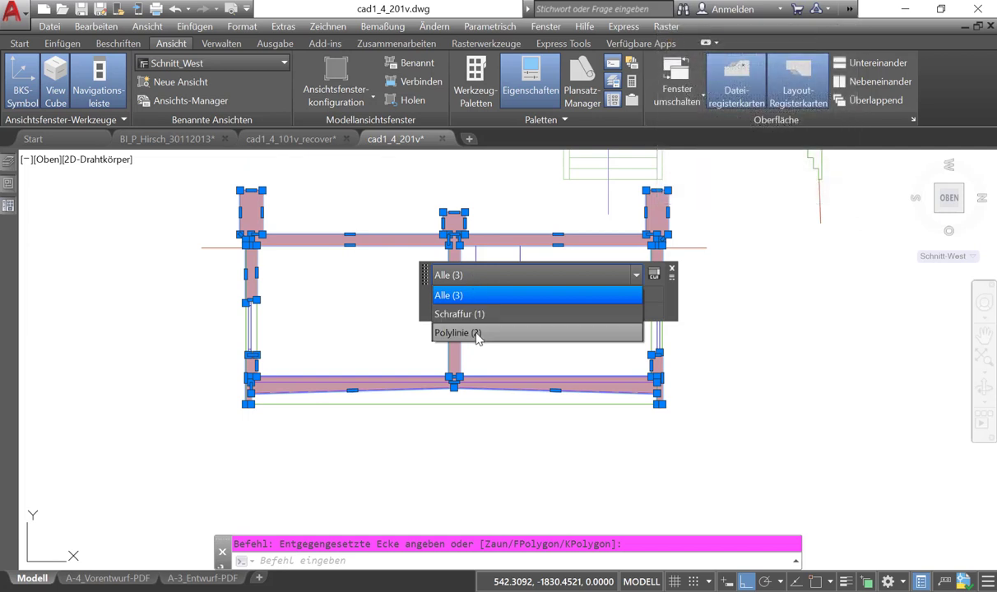
left_click(452, 294)
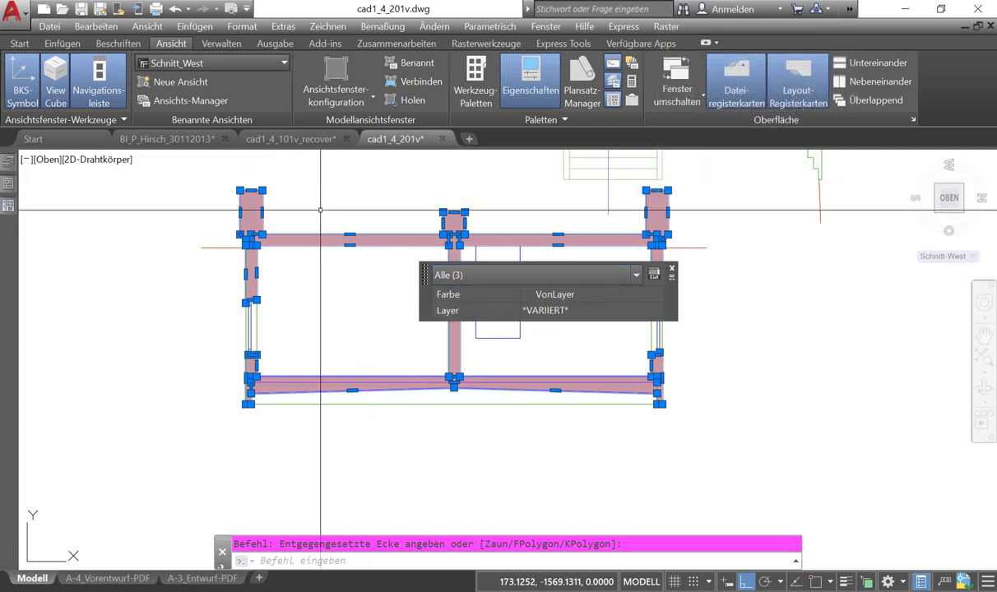
left_click(280, 194)
left_click(205, 191)
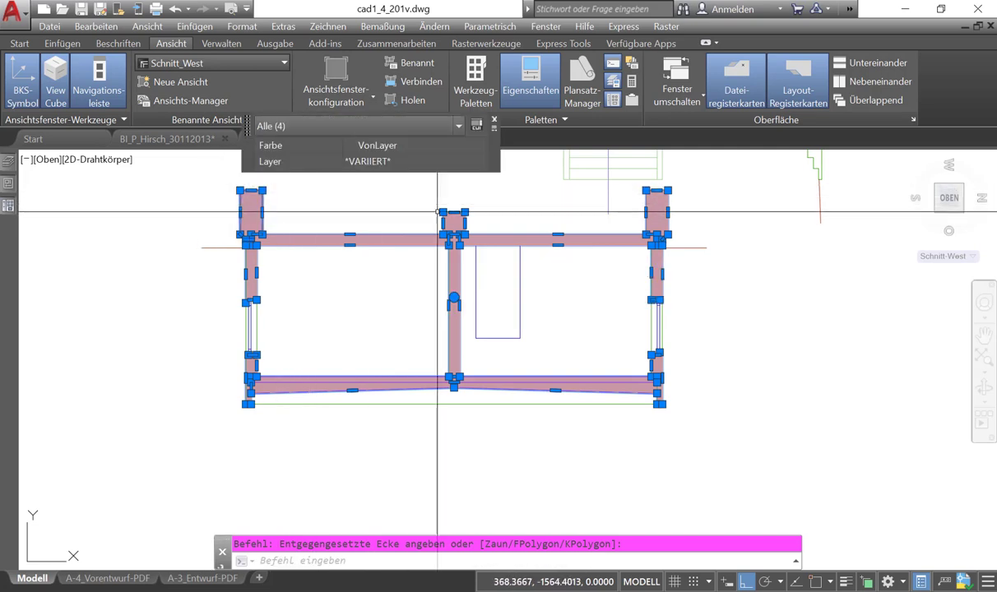
Add the remaining wall pieces until one hatch and five polylines are selected
left_click(502, 218)
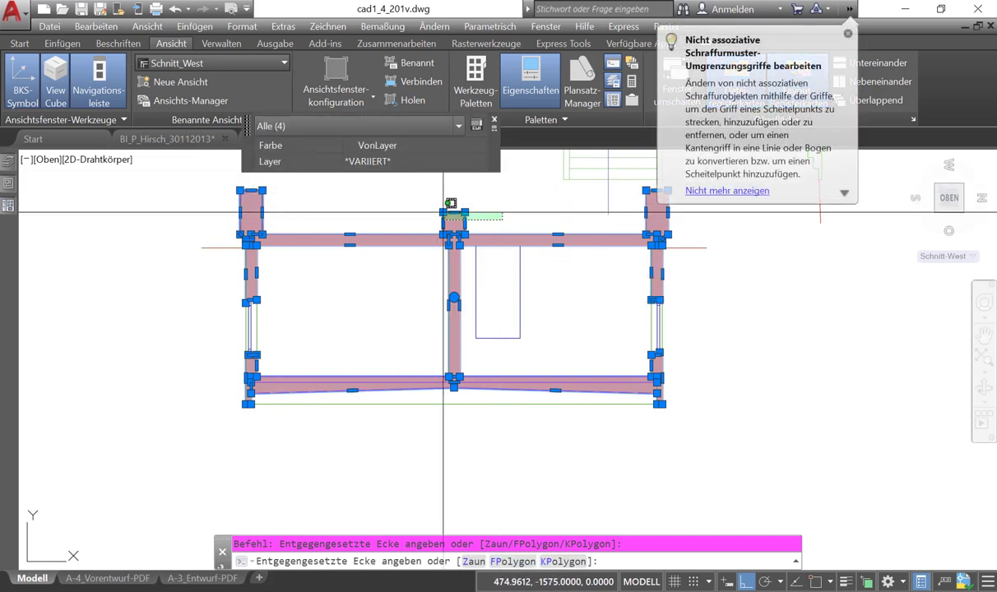
left_click(443, 213)
left_click(682, 219)
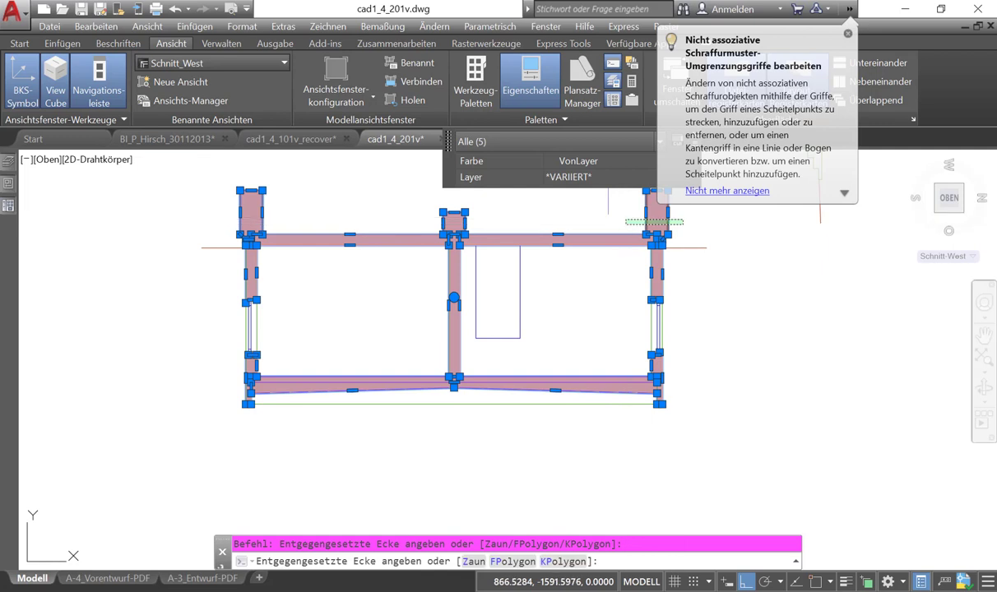
left_click(632, 192)
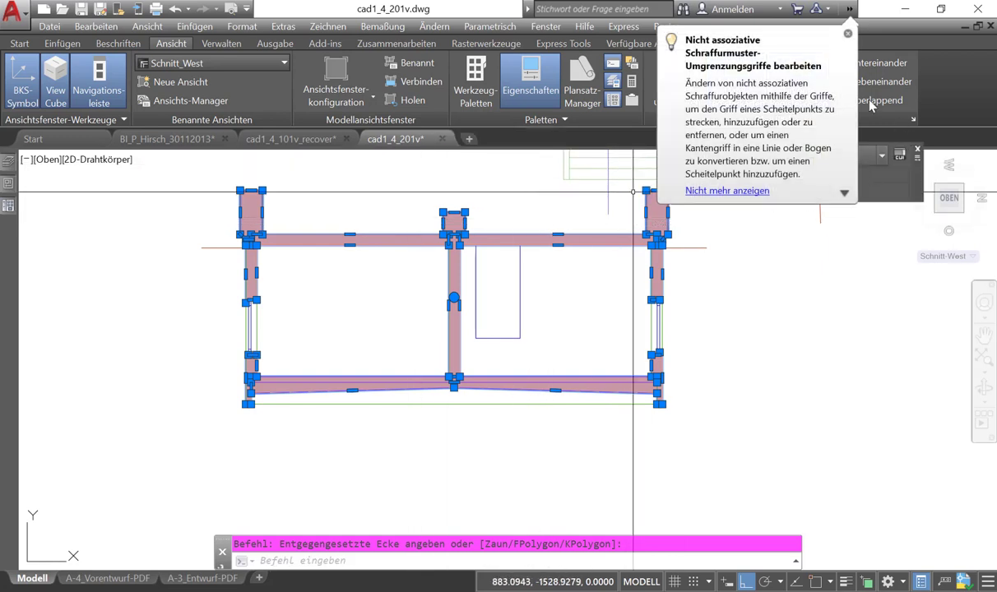
left_click(848, 35)
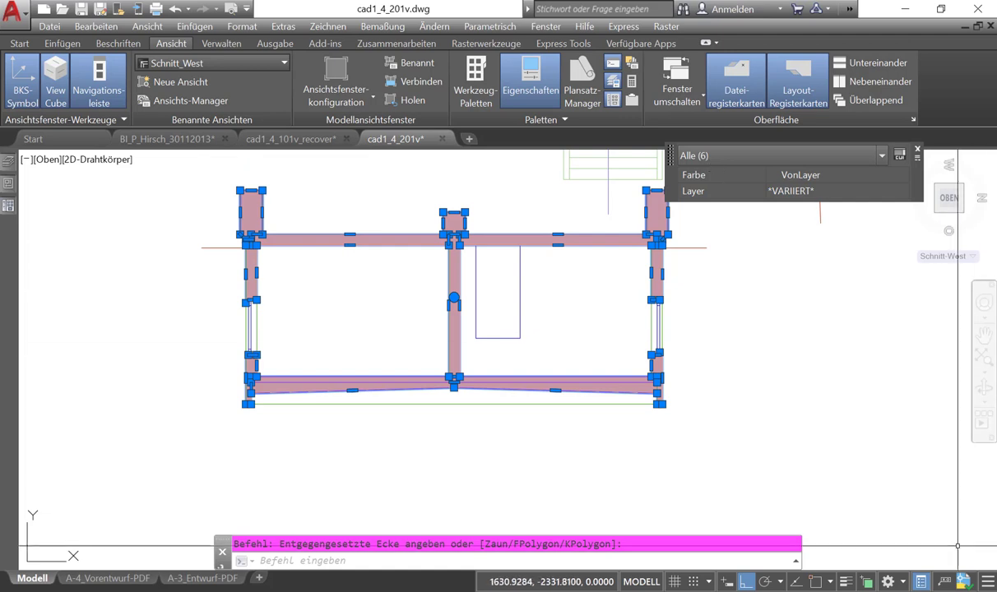
left_click(883, 156)
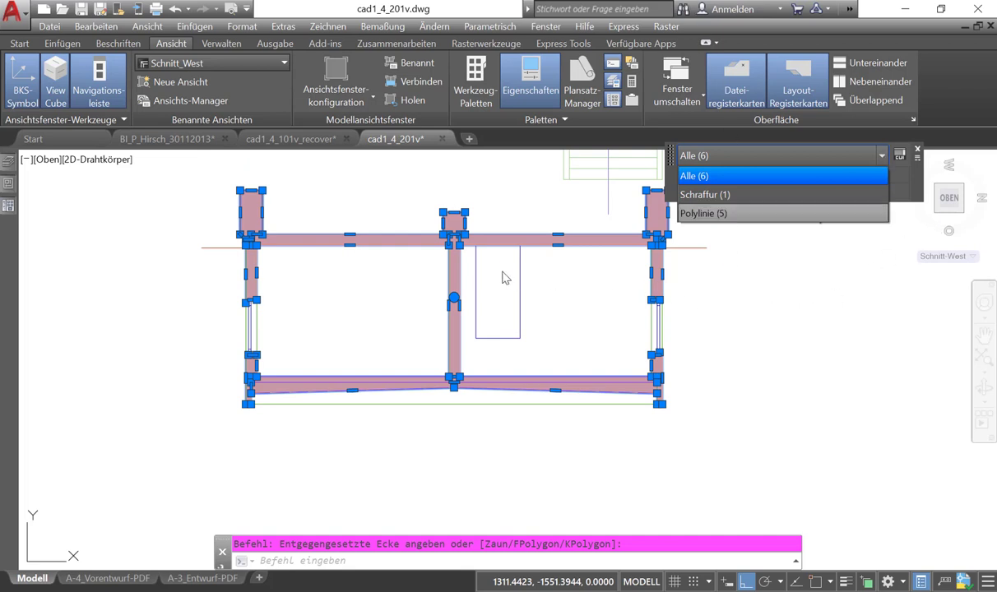
scroll(775, 340, "down", 5)
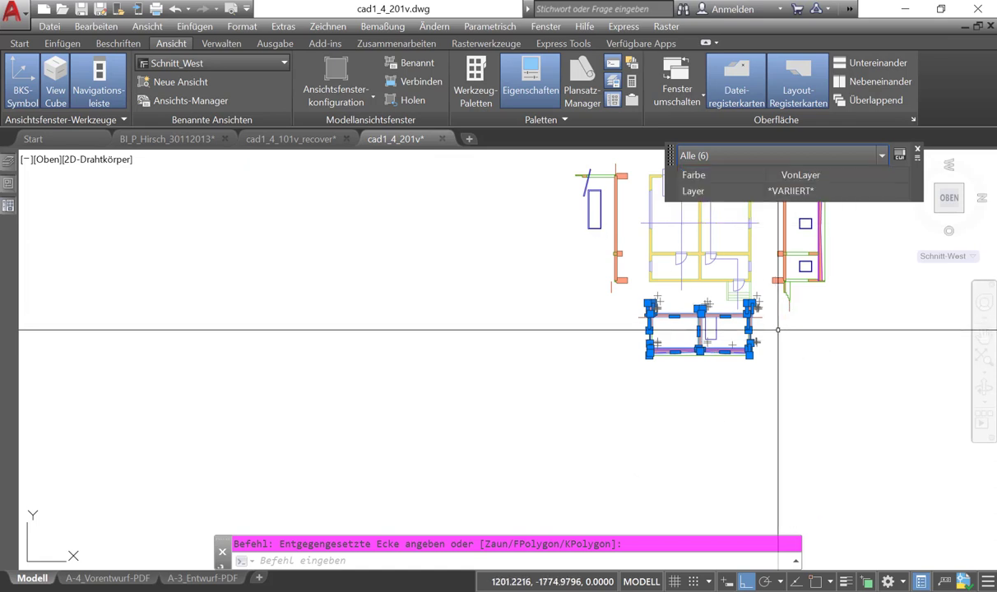
middle_click_drag(707, 367, 444, 418)
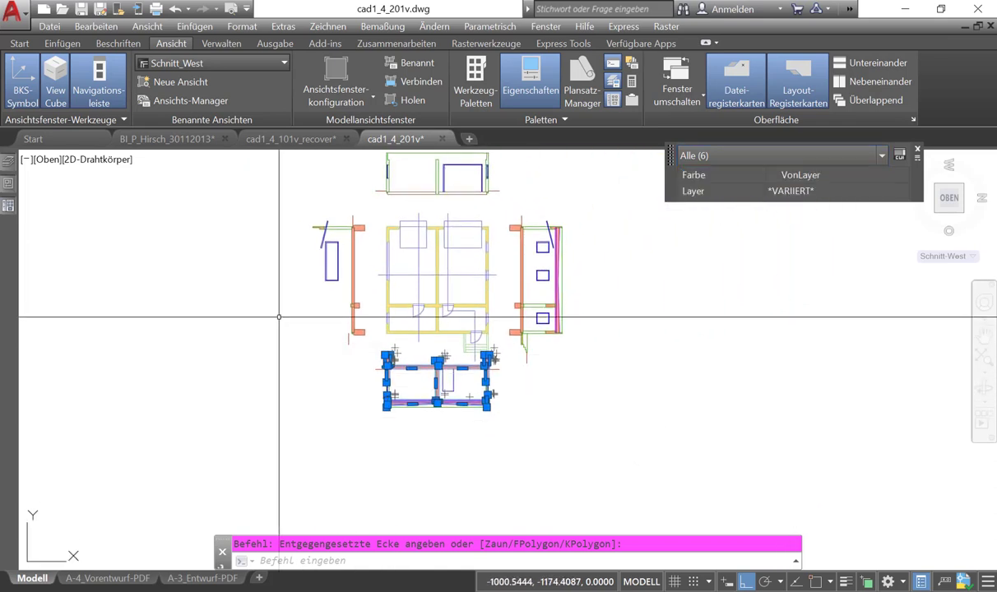
left_click(18, 43)
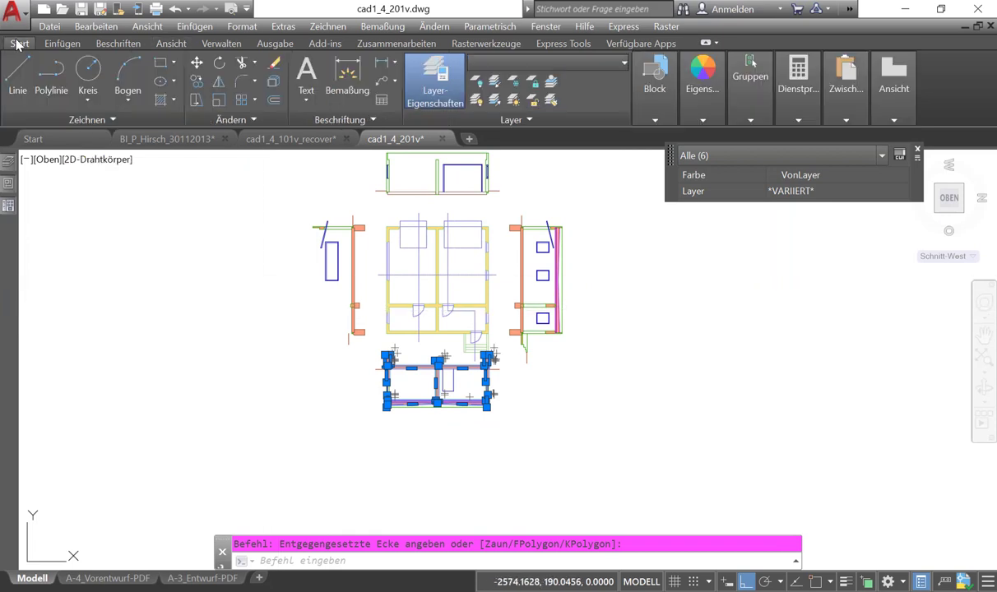
Start Mirror with the axis's first point midway between the top elevation and lower section corners
left_click(219, 85)
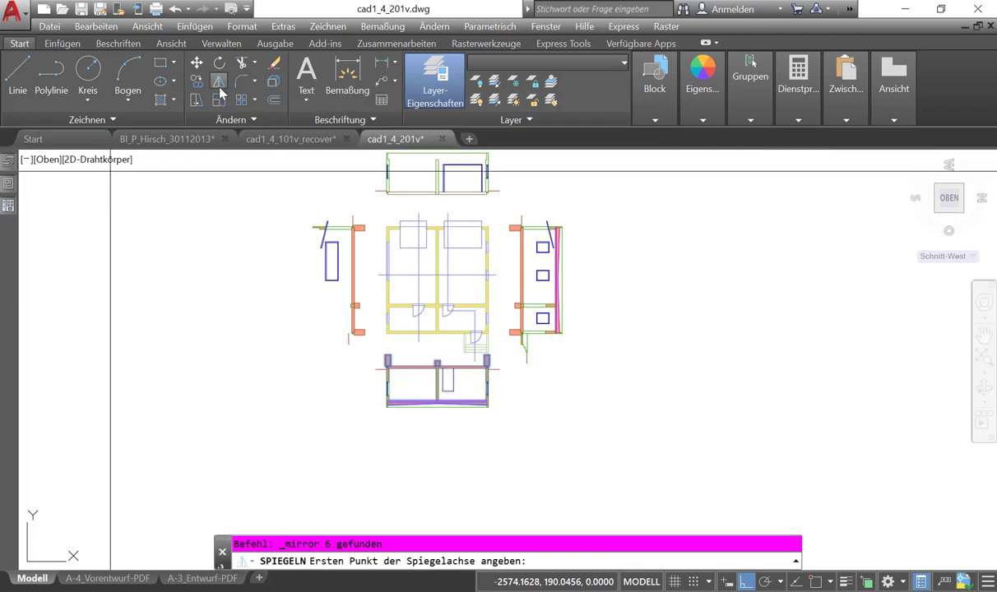
middle_click_drag(500, 278, 488, 349)
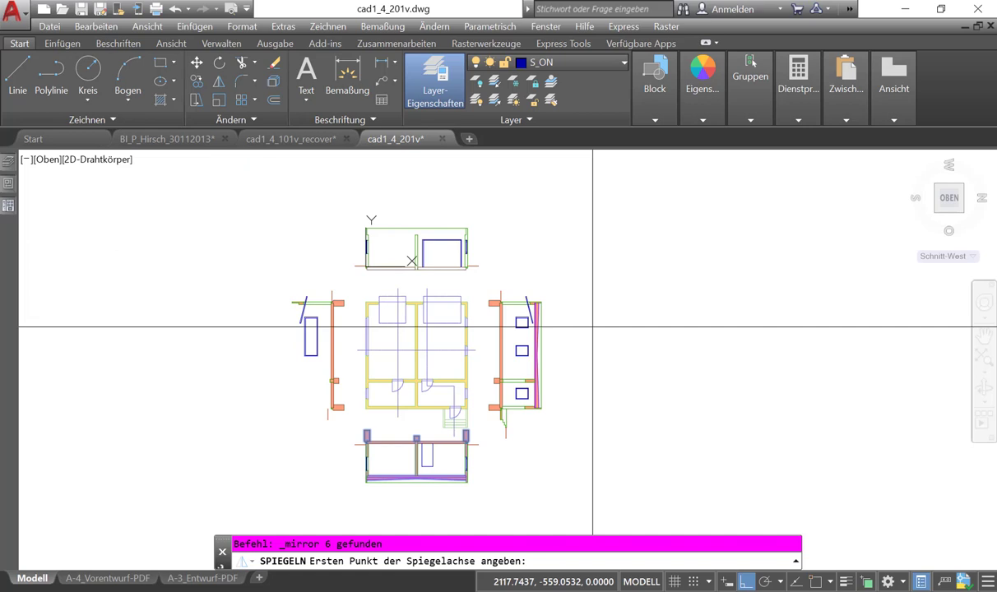
right_click(592, 327, "shift")
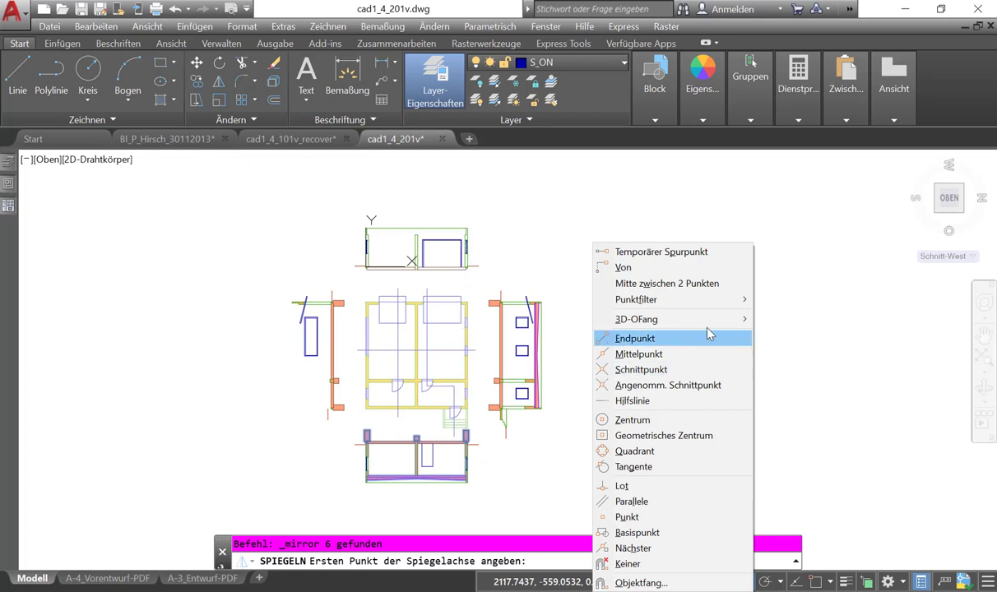
left_click(660, 284)
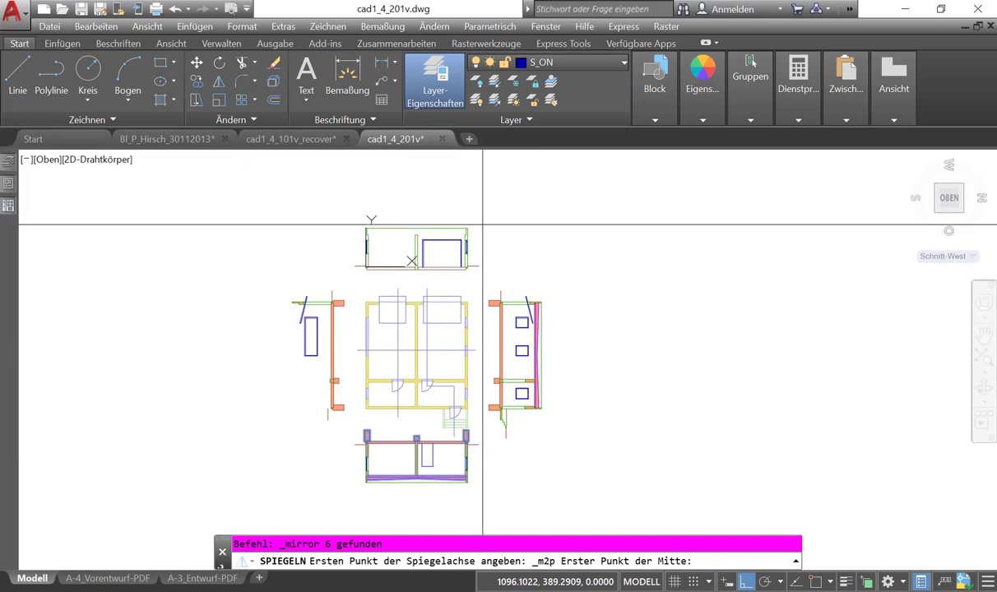
left_click(816, 582)
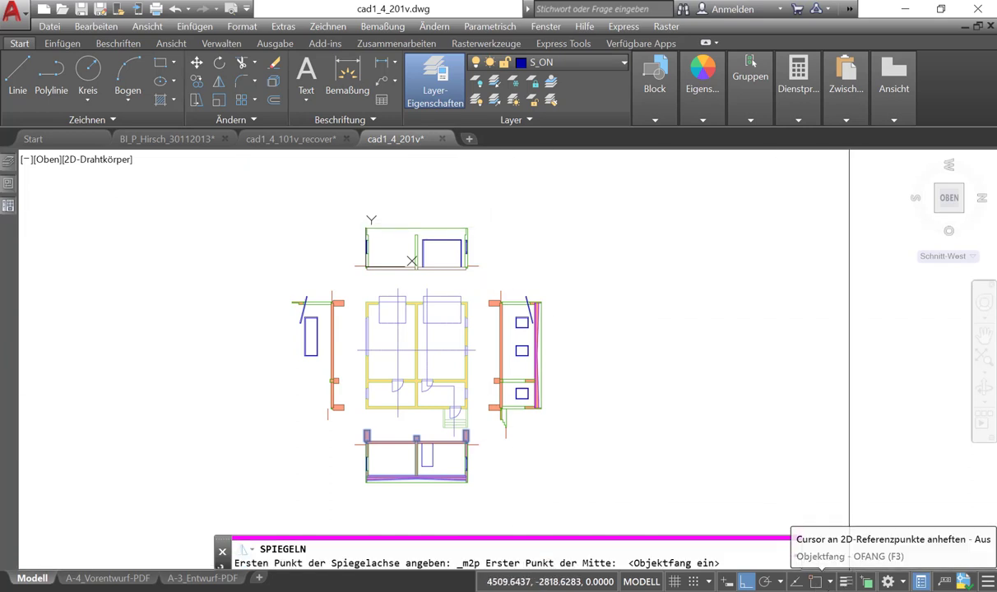
scroll(469, 230, "up", 5)
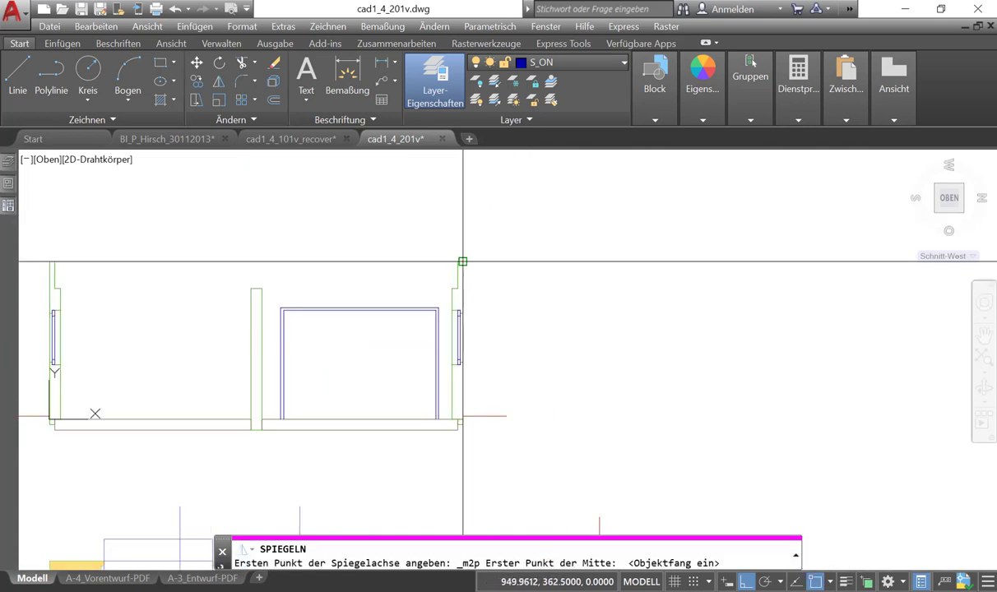
left_click(463, 262)
scroll(623, 300, "down", 3)
scroll(623, 300, "down", 2)
scroll(623, 474, "up", 5)
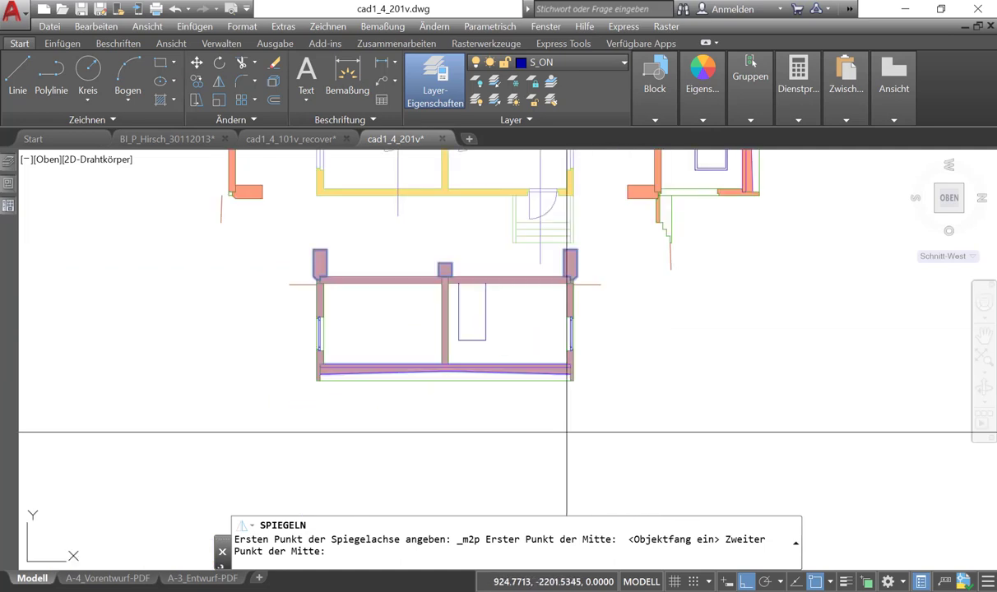
left_click(573, 381)
With Ortho on, pick a horizontal axis second point and keep the original objects
scroll(689, 423, "down", 3)
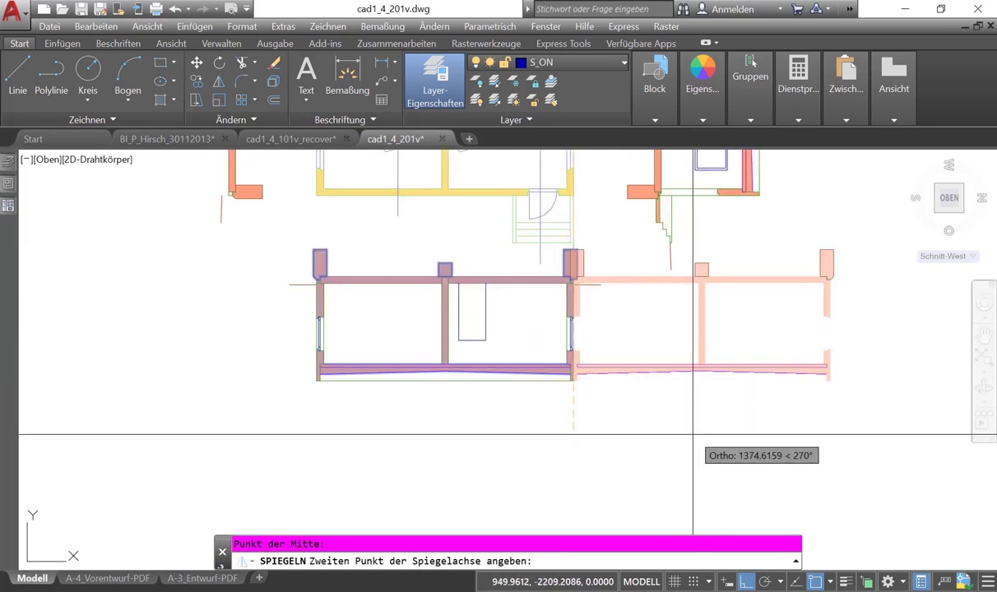
scroll(793, 411, "down", 4)
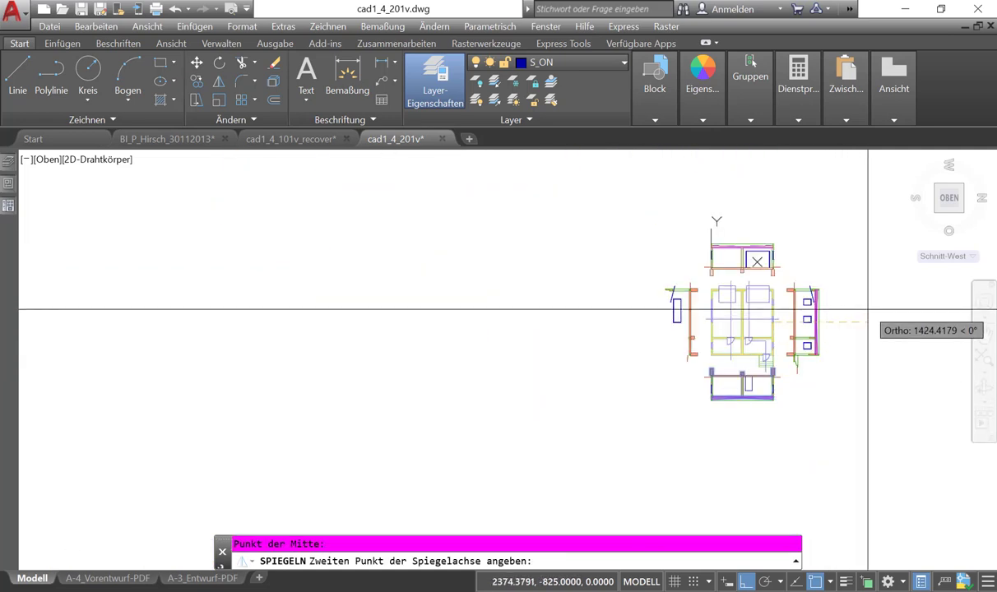
middle_click_drag(868, 310, 445, 356)
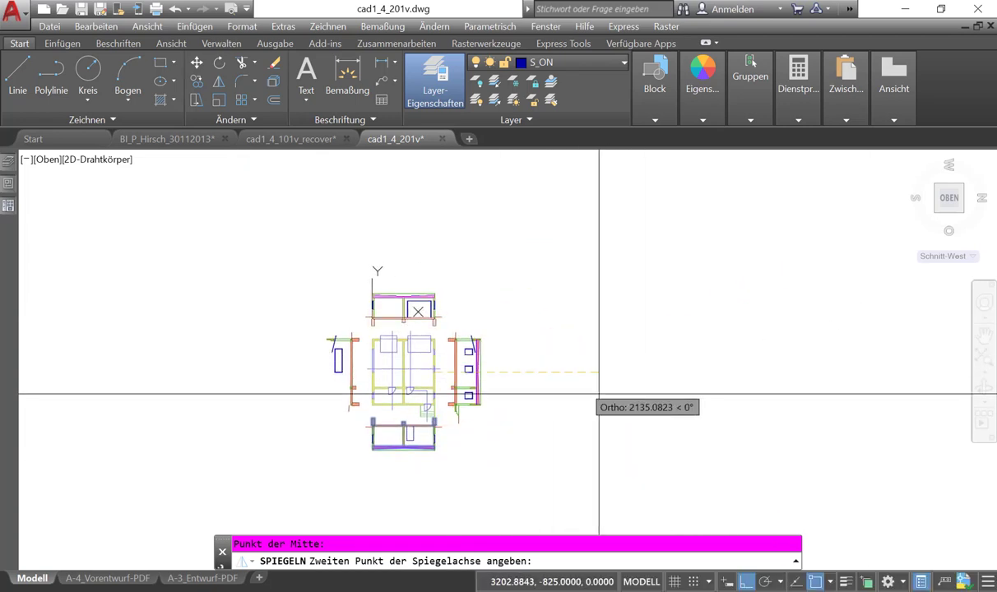
scroll(456, 334, "up", 5)
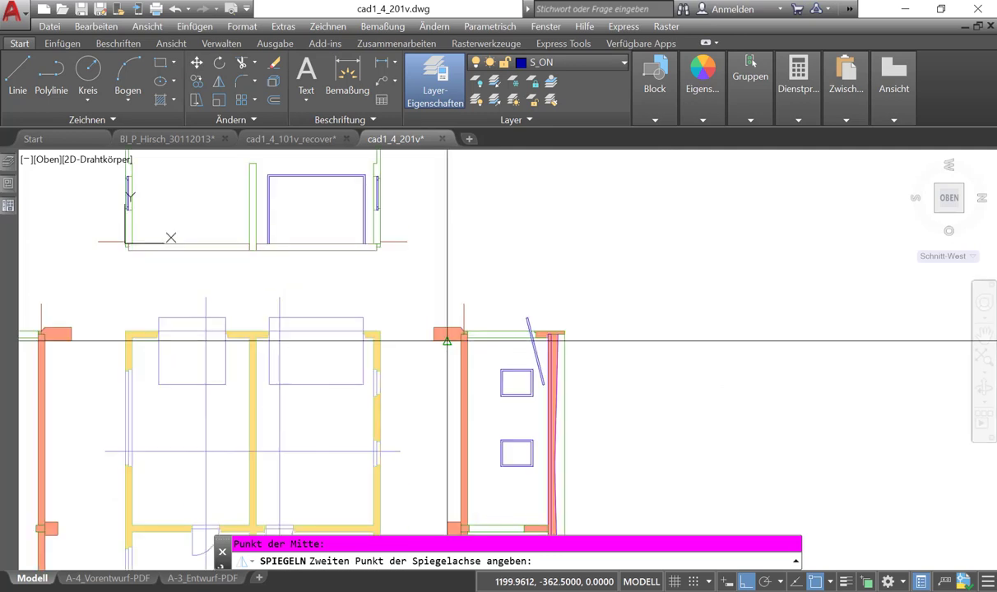
scroll(500, 342, "down", 3)
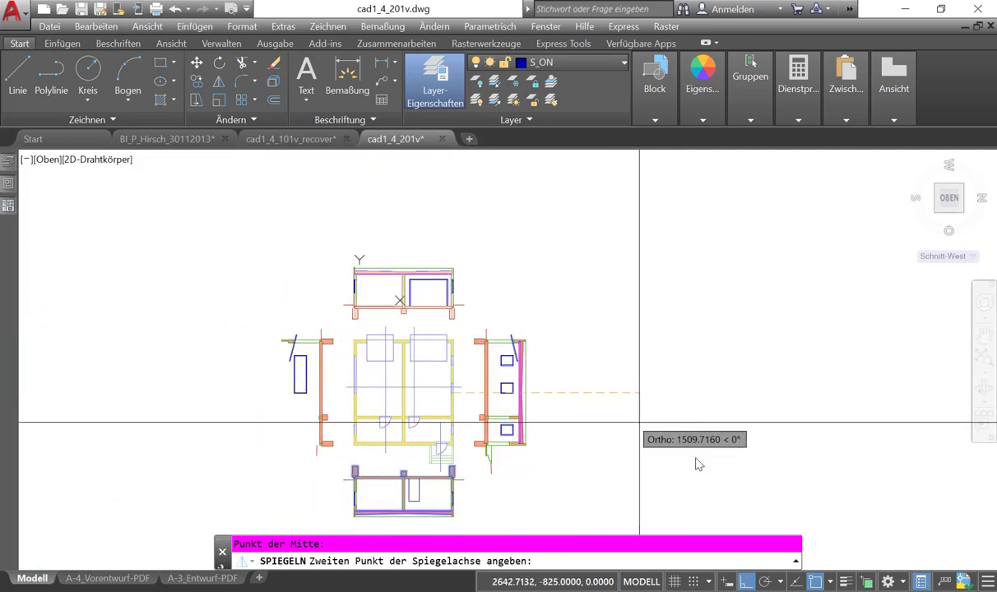
left_click(745, 582)
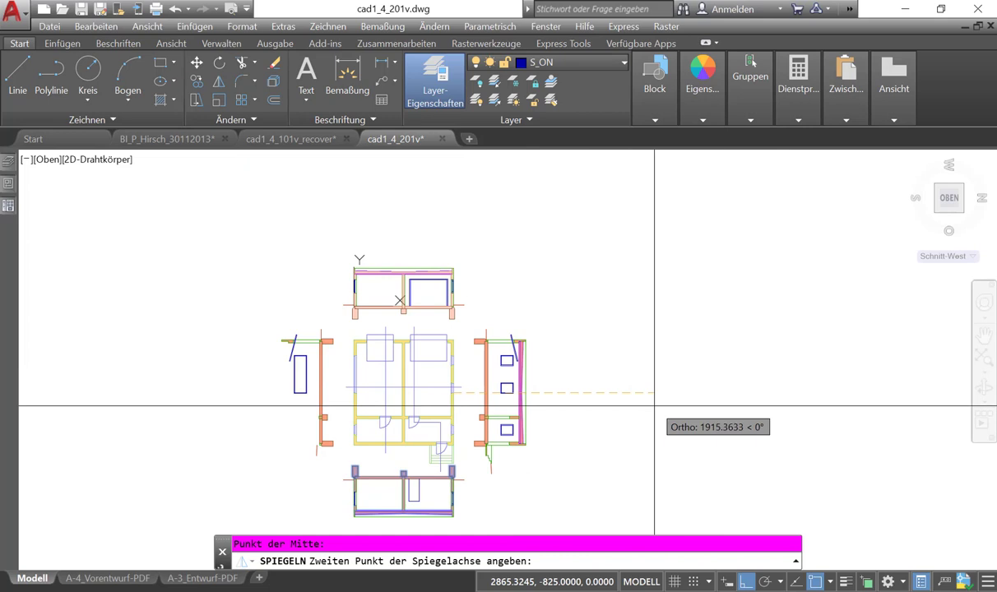
key("F8")
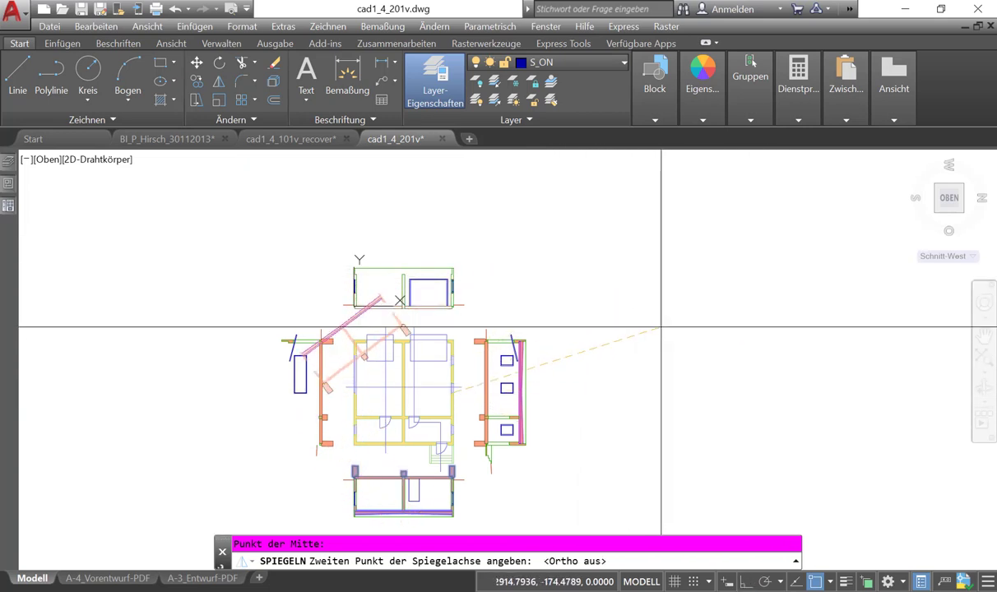
left_click(745, 582)
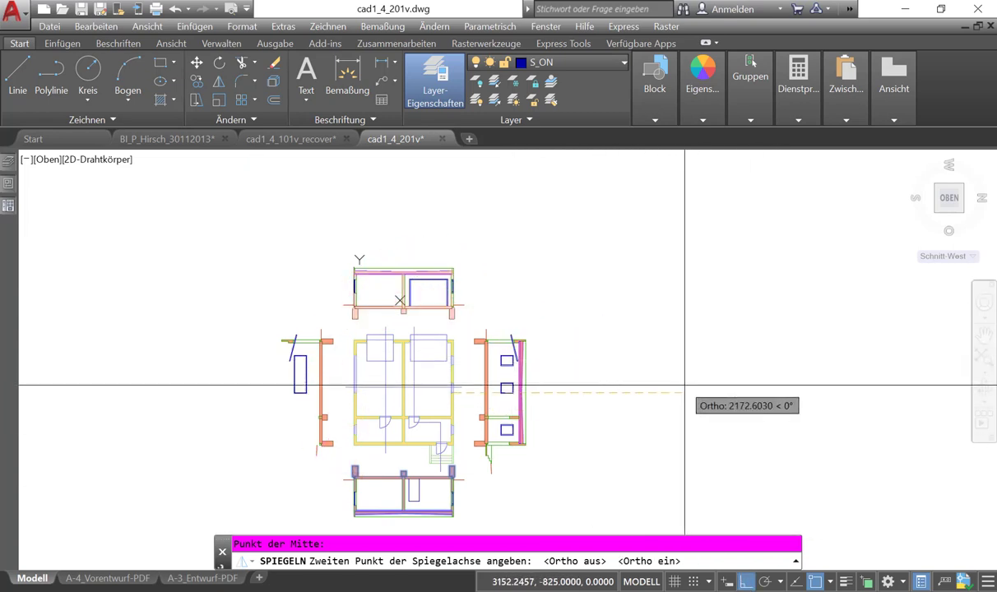
scroll(613, 386, "up", 4)
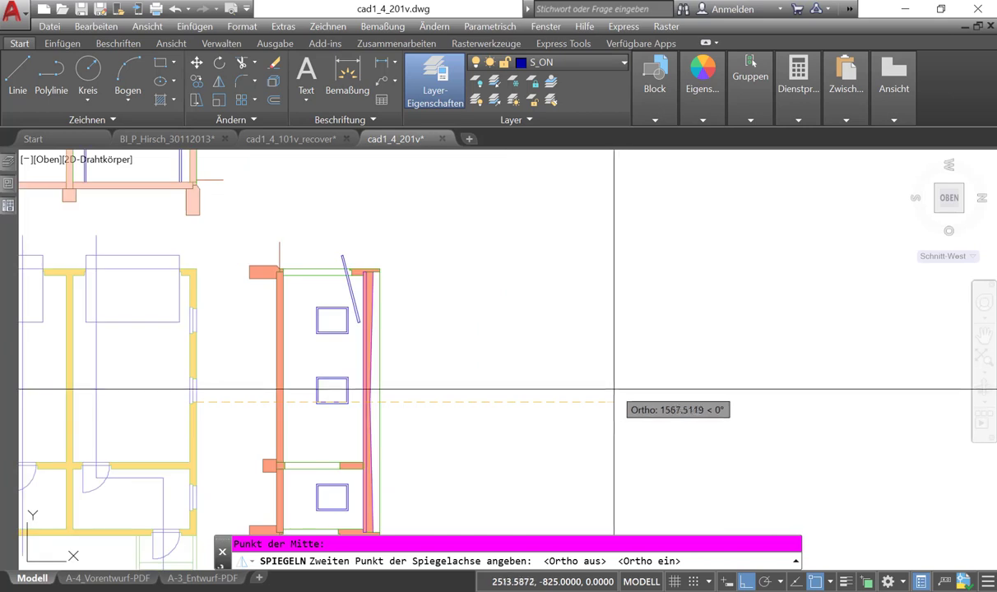
scroll(608, 388, "down", 2)
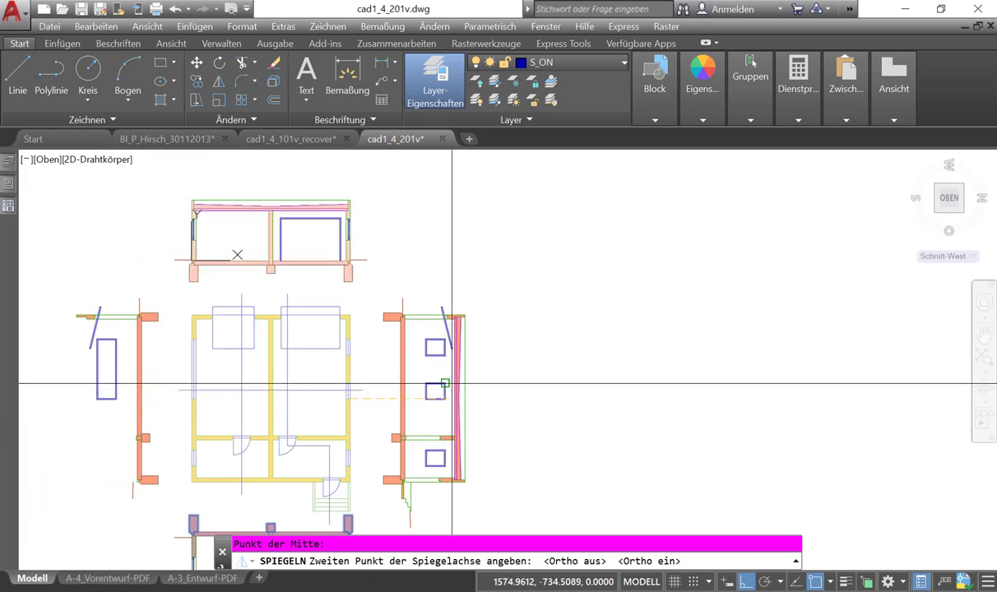
left_click(755, 584)
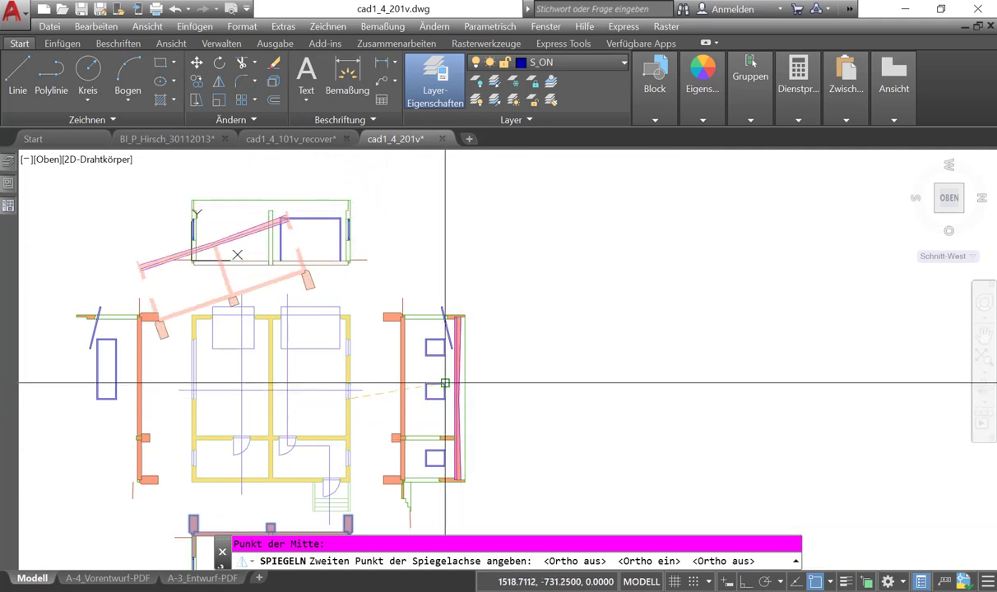
left_click(745, 582)
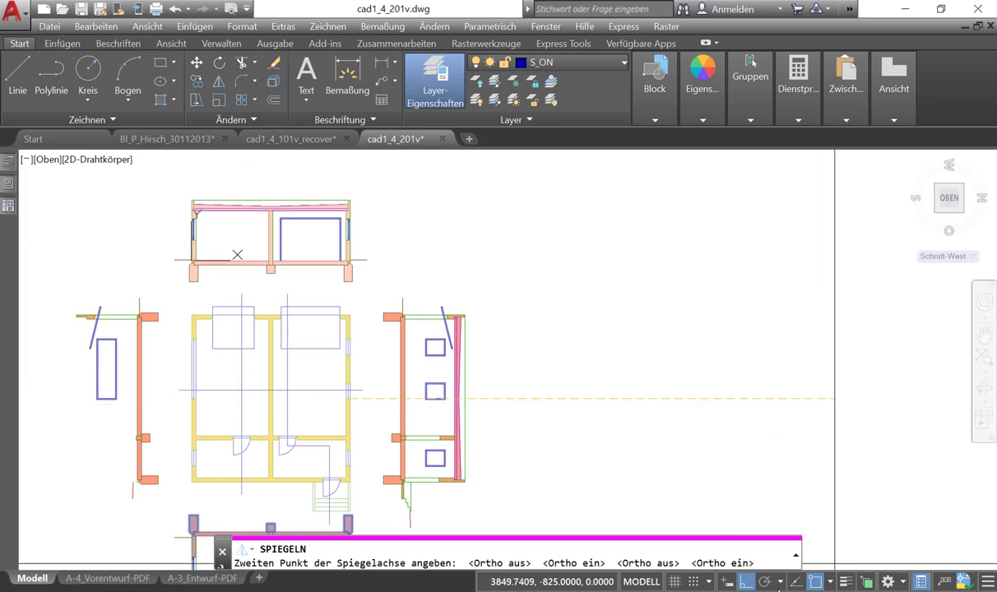
scroll(587, 337, "down", 2)
left_click(565, 363)
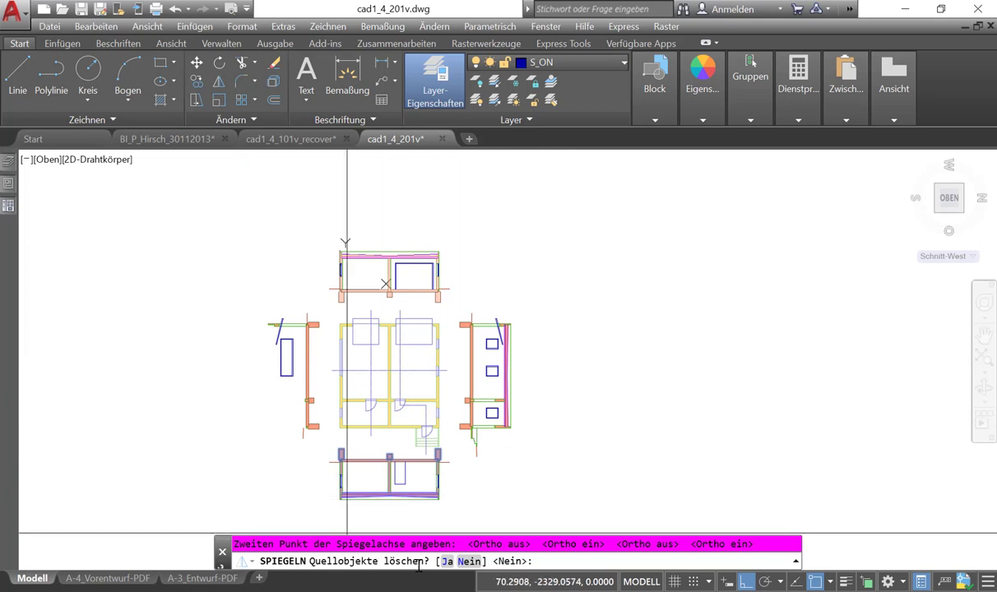
left_click(469, 561)
Zoom and pan to inspect the mirrored wall outline over the upper section
scroll(349, 280, "up", 5)
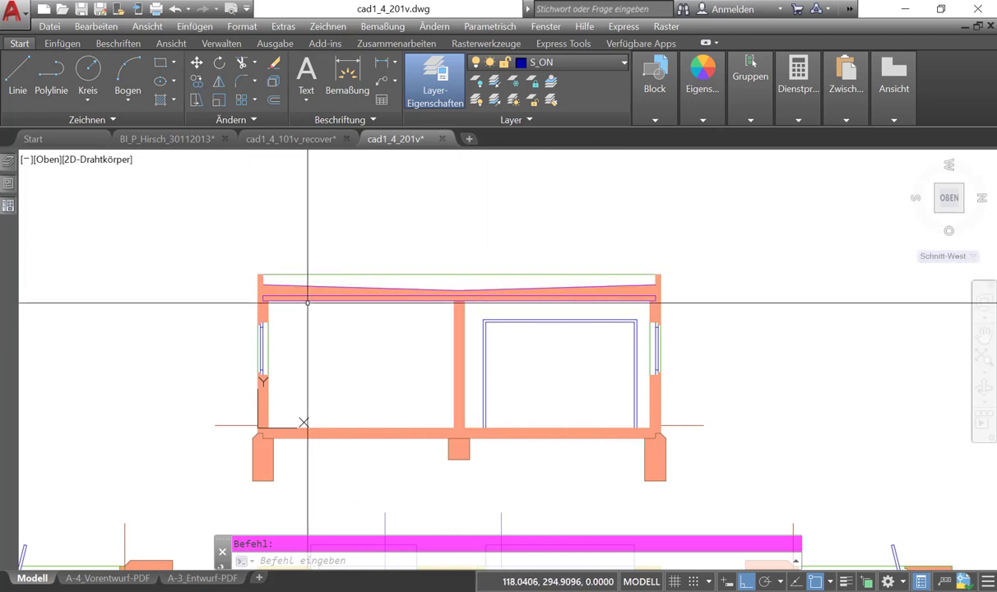
scroll(308, 304, "down", 5)
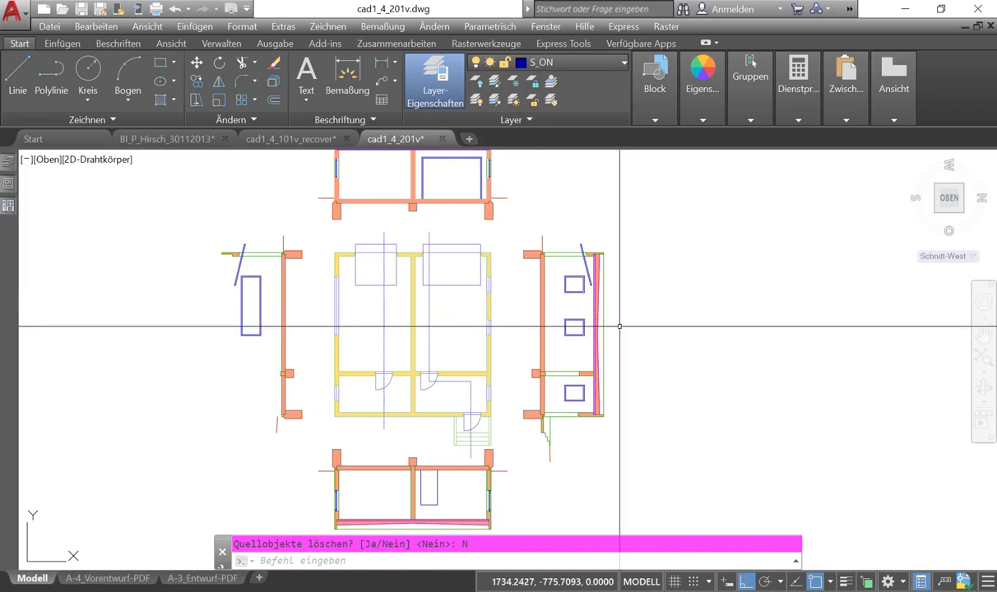
scroll(461, 337, "down", 2)
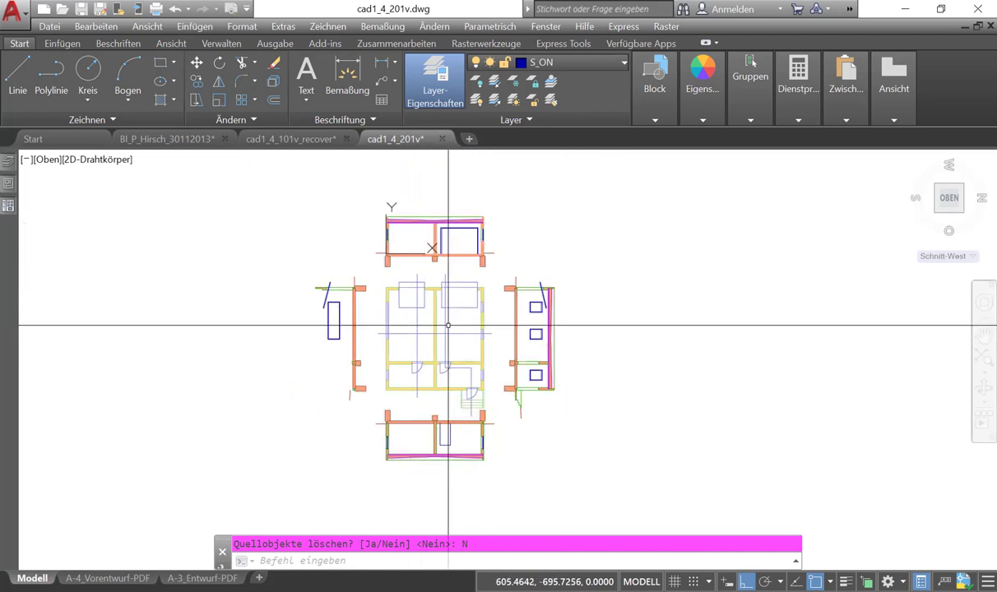
scroll(447, 324, "up", 2)
middle_click_drag(448, 325, 445, 350)
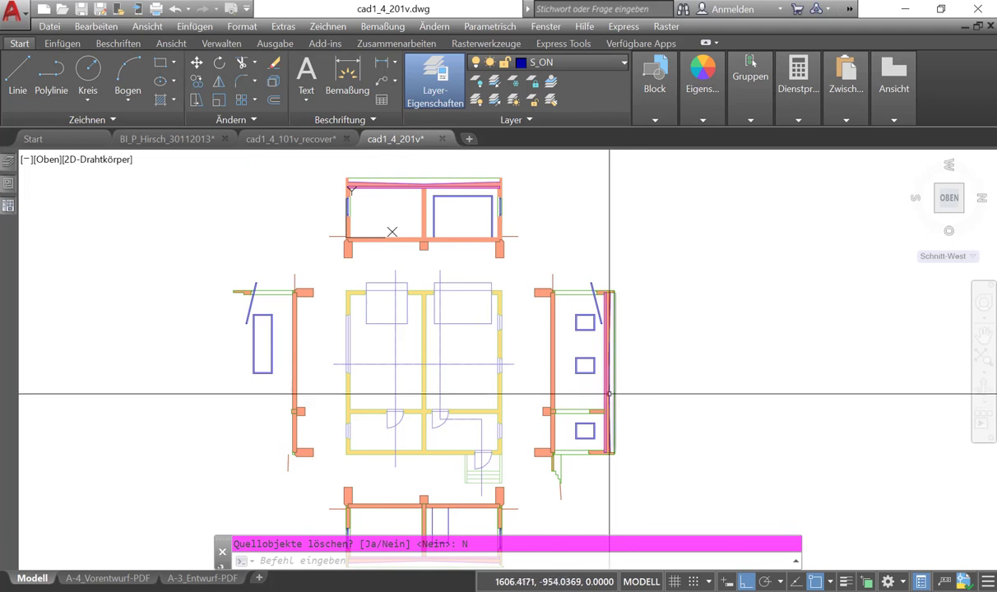
scroll(609, 396, "up", 4)
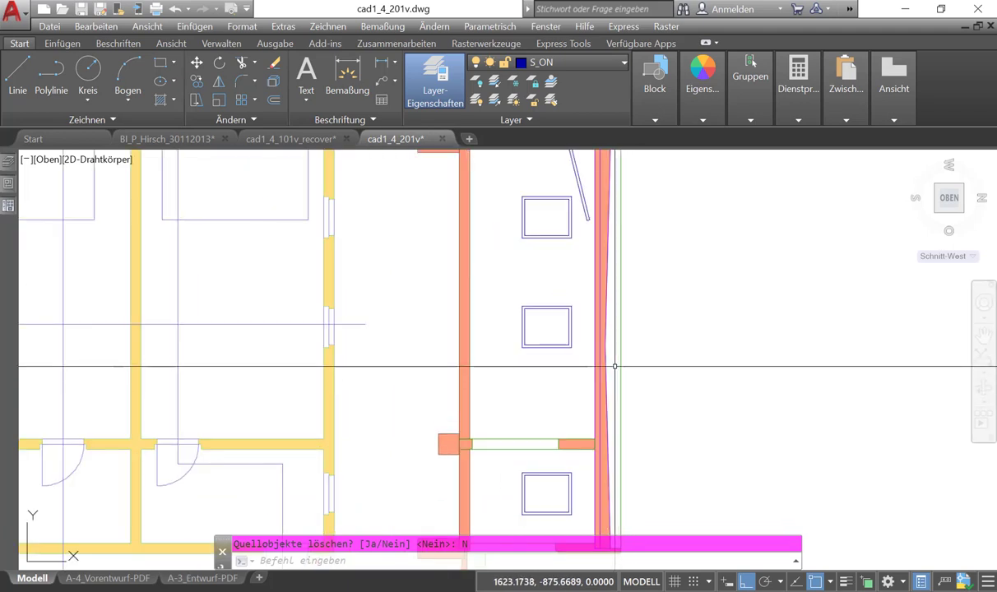
Window-select the right section's eleven wall lines, hatch and door parts for mirroring
left_click(614, 366)
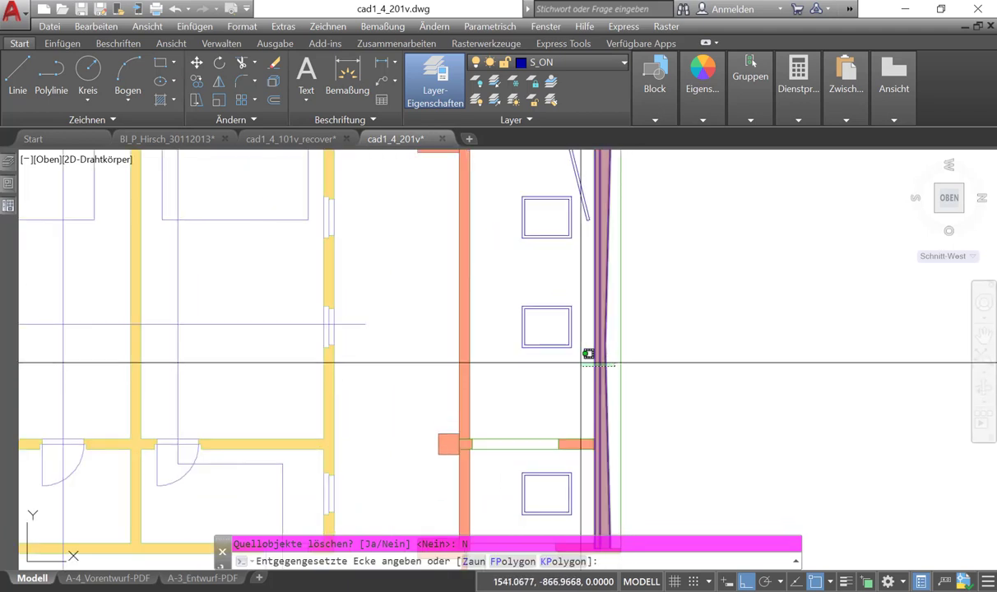
left_click(583, 382)
scroll(533, 417, "down", 4)
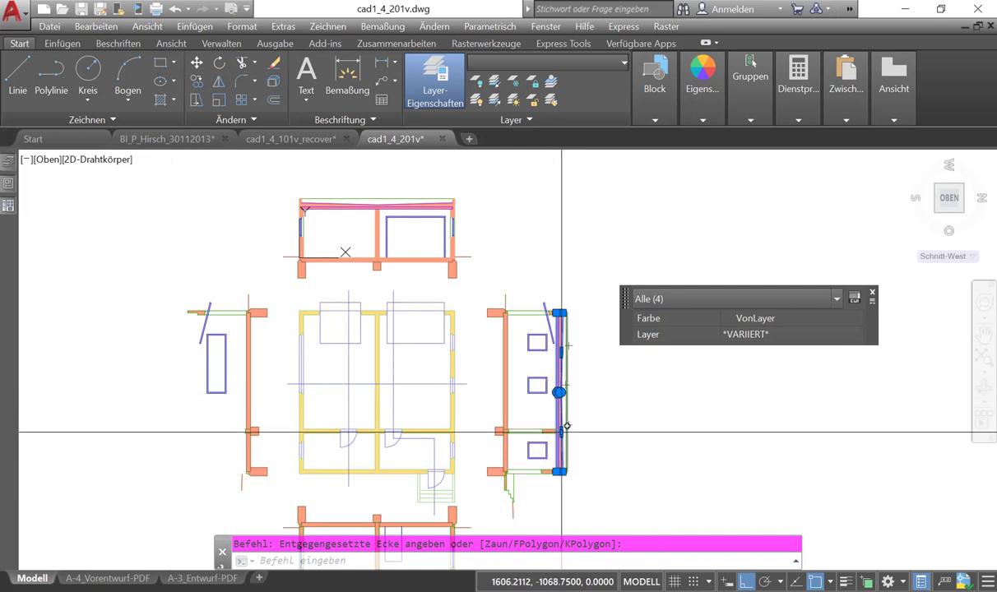
scroll(562, 431, "up", 2)
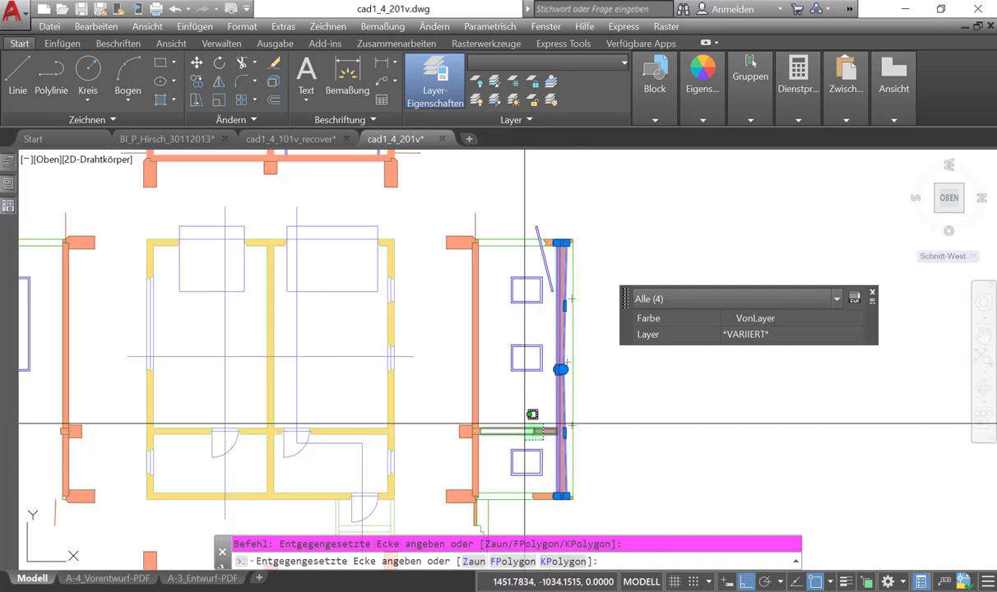
left_click(525, 425)
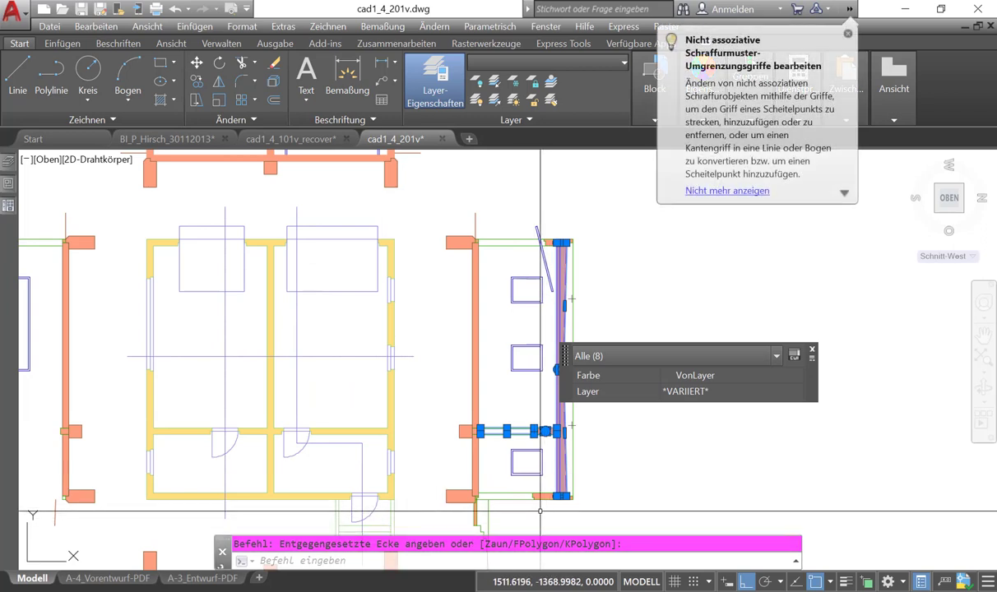
left_click(543, 496)
left_click(538, 489)
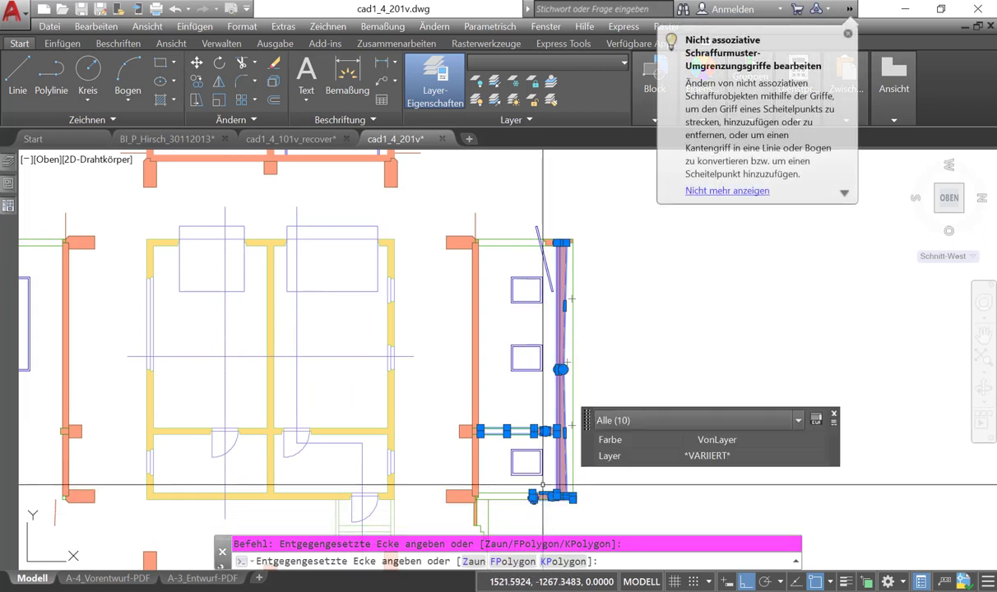
scroll(473, 458, "down", 2)
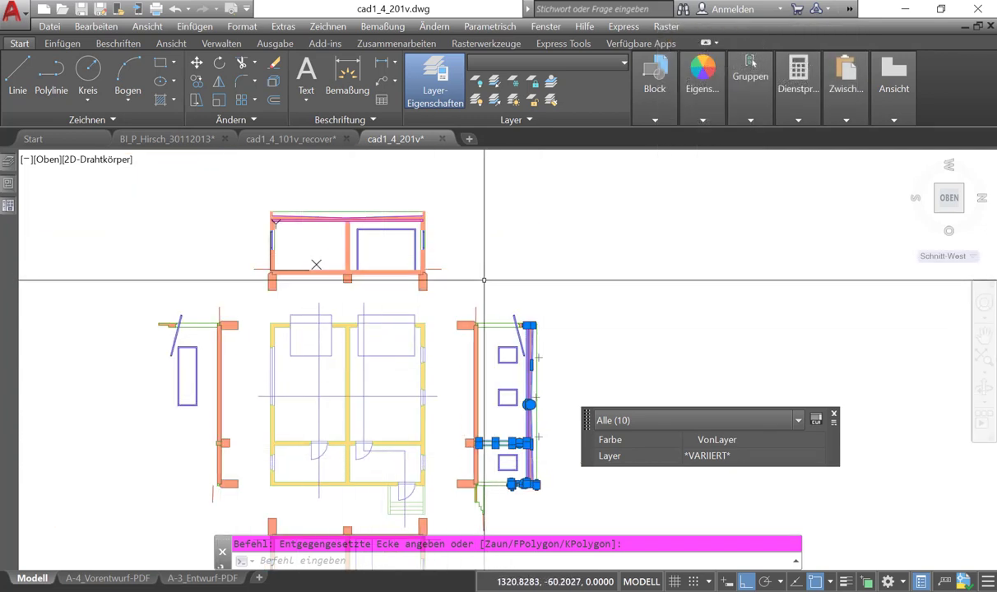
left_click(516, 459)
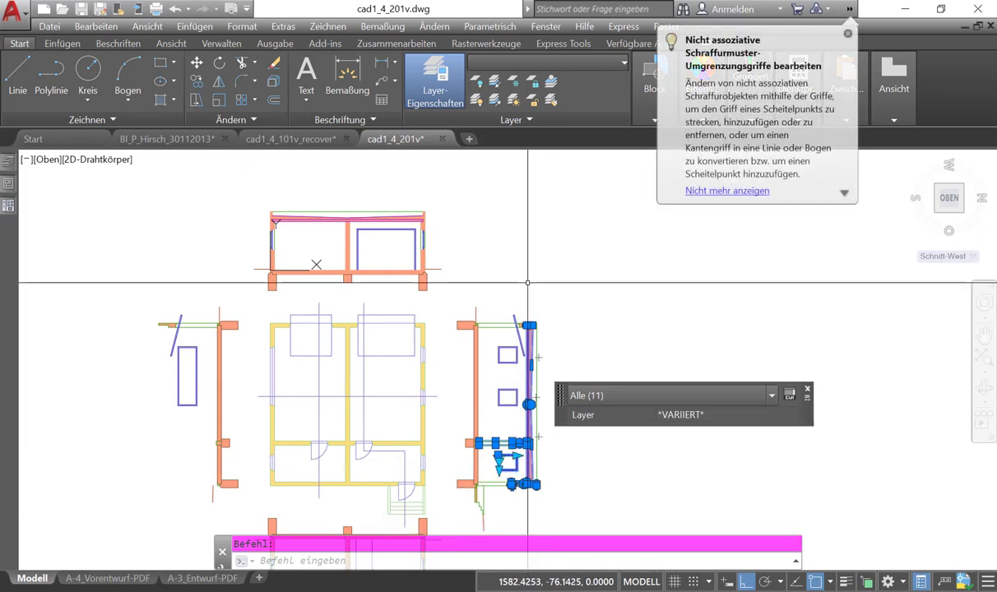
left_click(219, 83)
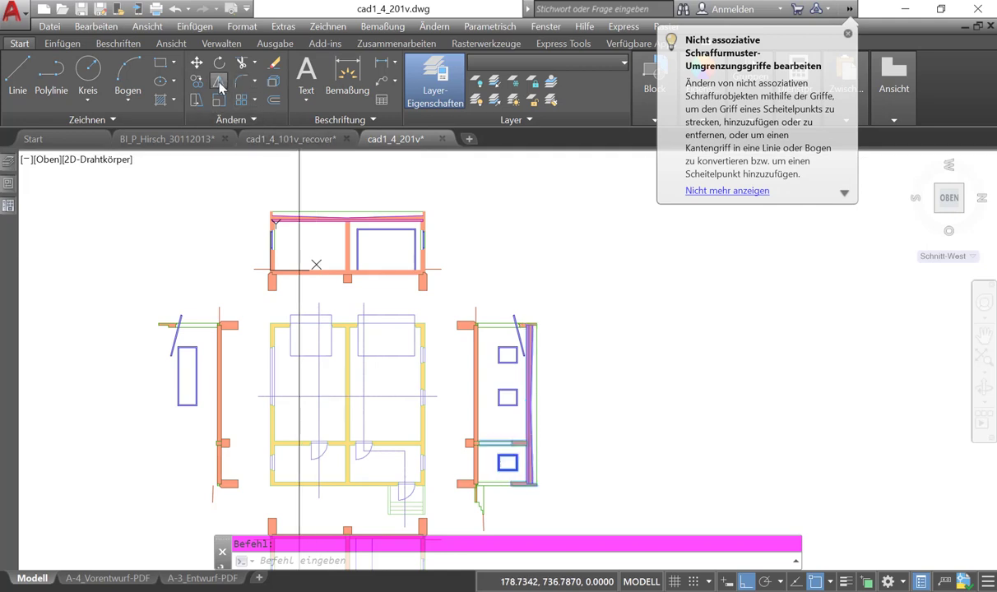
Mirror across a vertical axis midway between the two section walls, keeping the originals
right_click(497, 249, "shift")
mouse_move(576, 299)
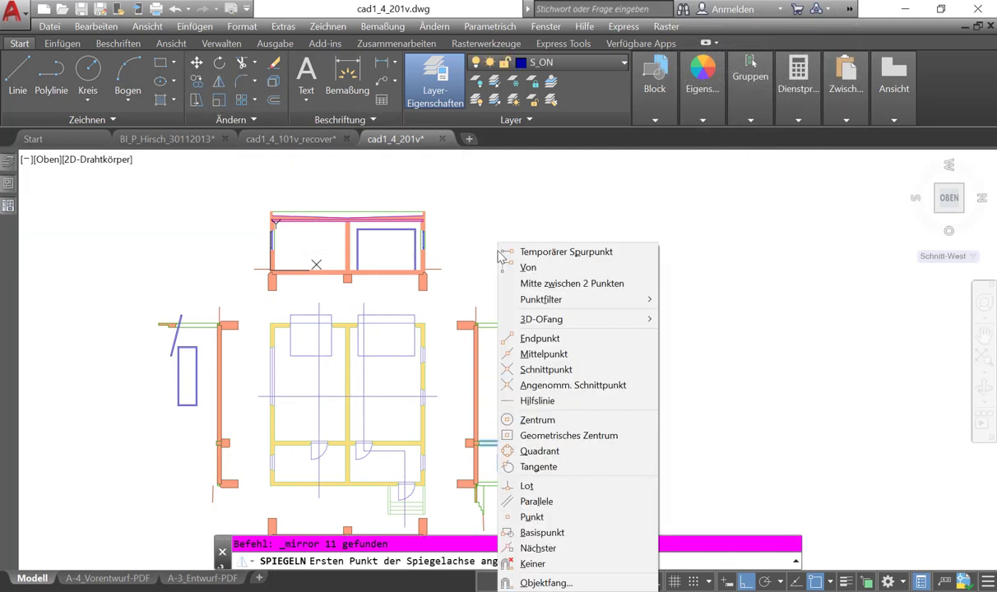
left_click(611, 284)
left_click(458, 321)
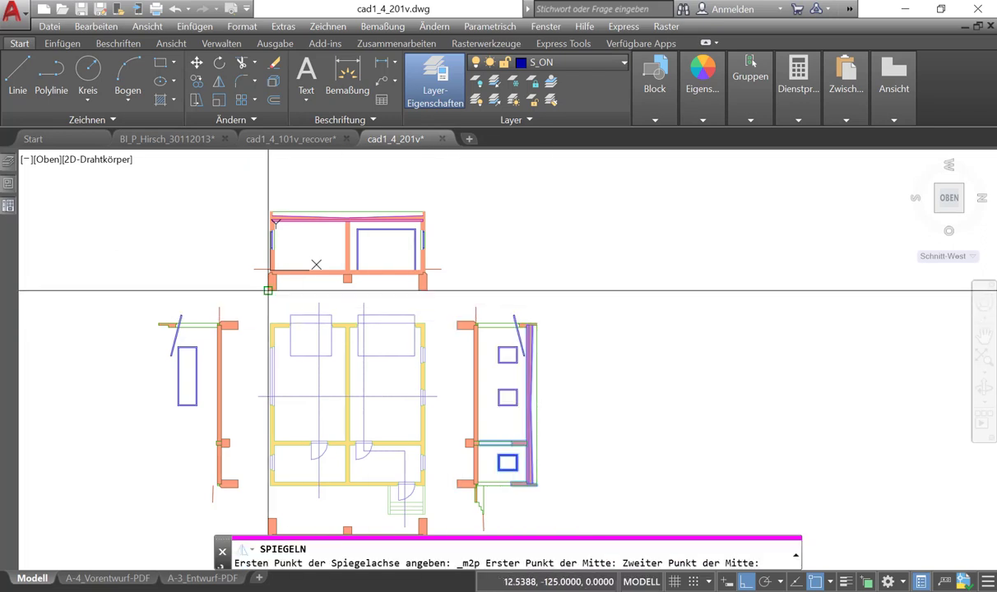
left_click(237, 321)
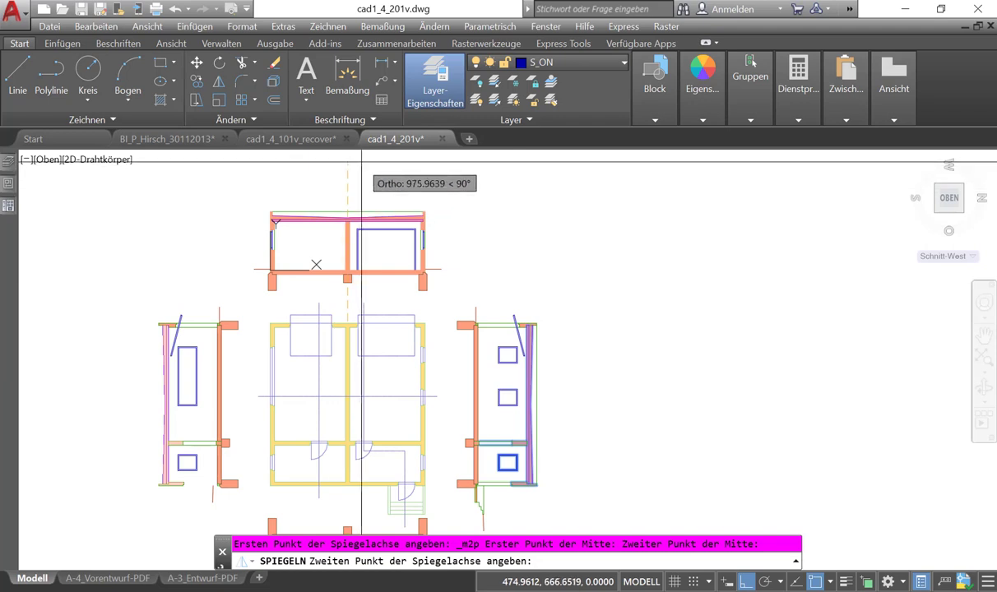
left_click(361, 162)
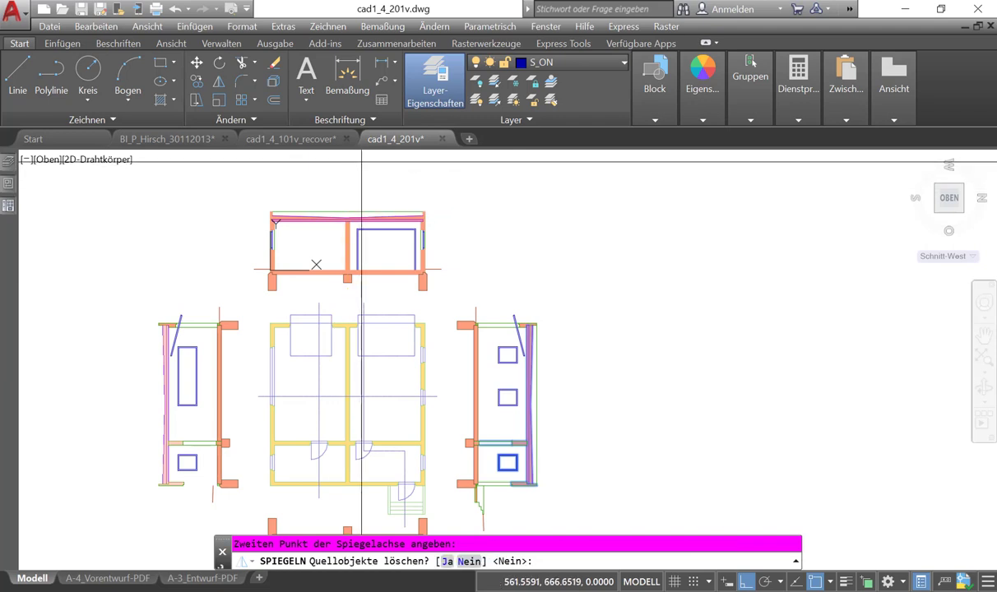
left_click(468, 562)
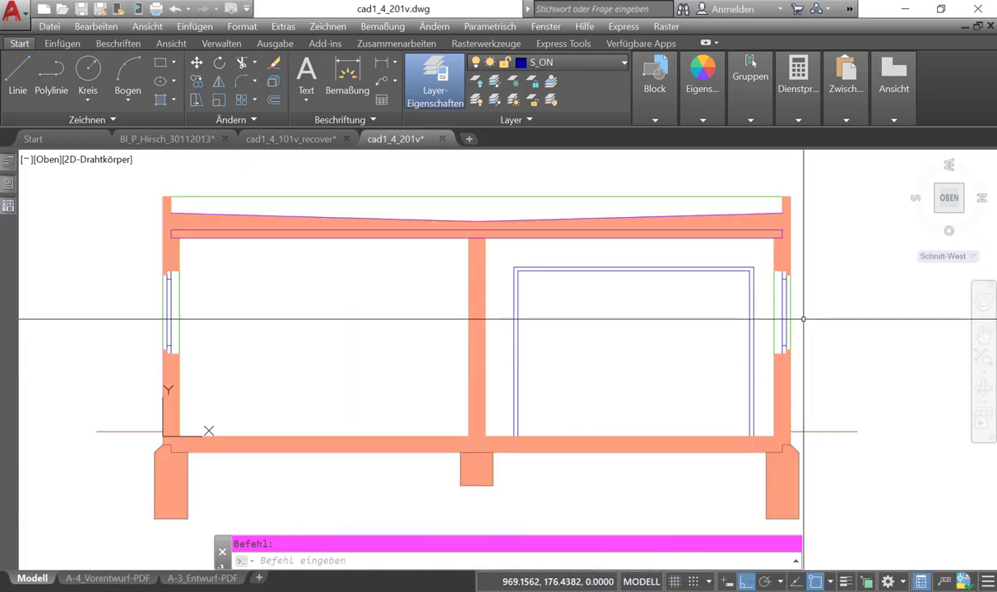
Copy the Tuer_Ansicht door from the upper section's right bay into its left bay
scroll(296, 292, "down", 2)
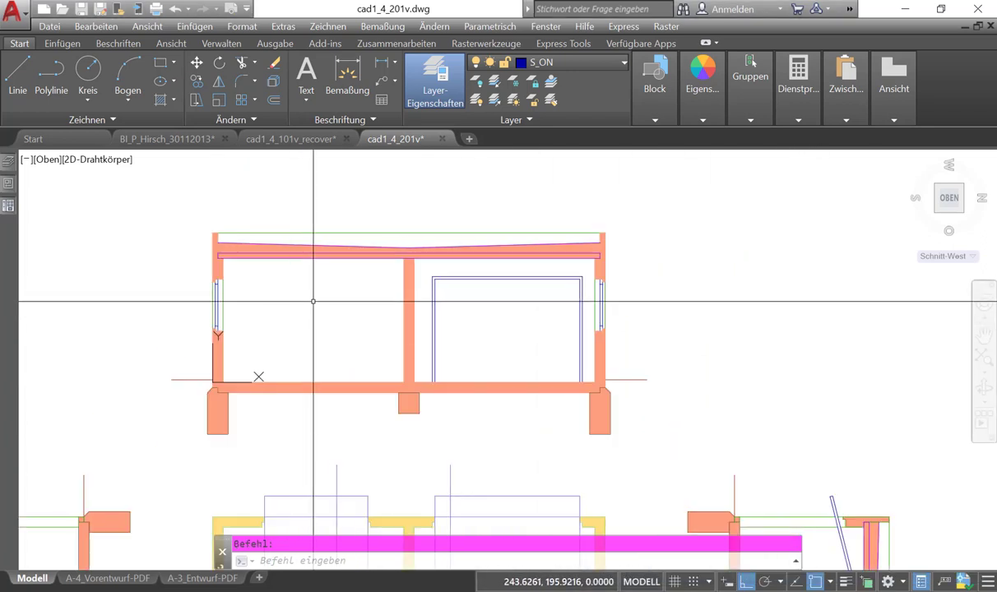
middle_click_drag(312, 301, 456, 266)
scroll(438, 269, "down", 2)
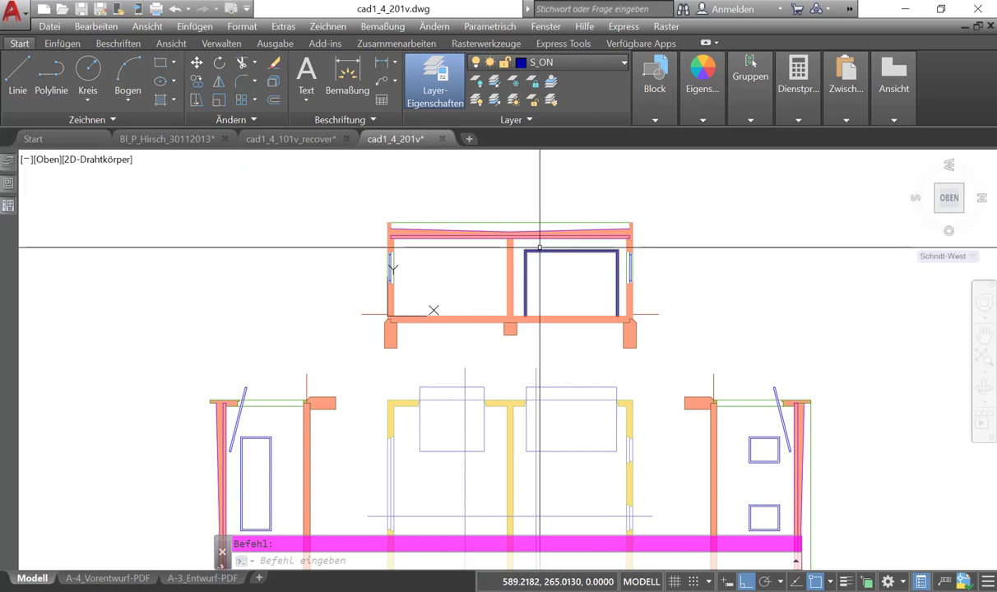
left_click(540, 248)
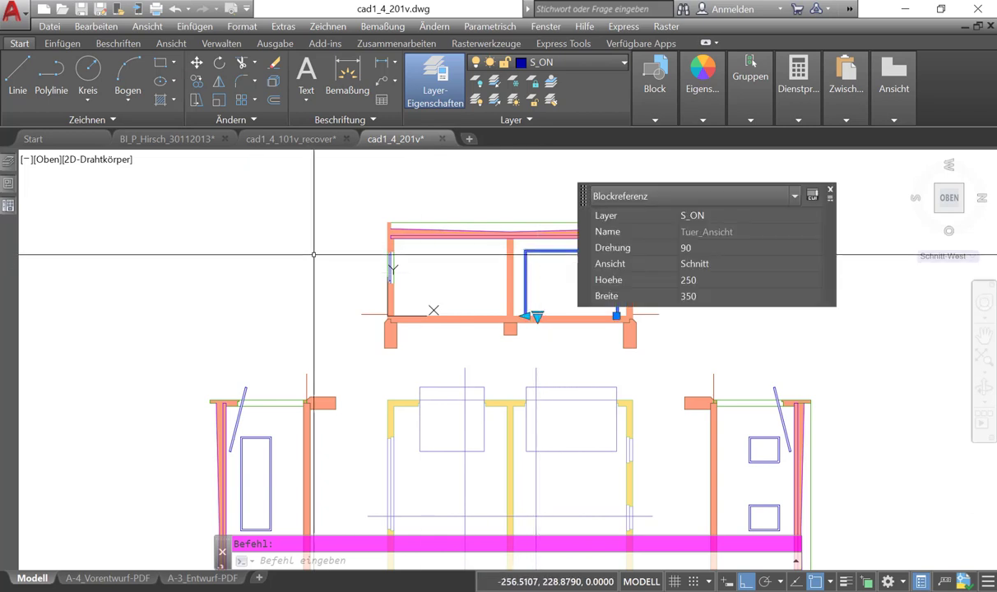
left_click(199, 84)
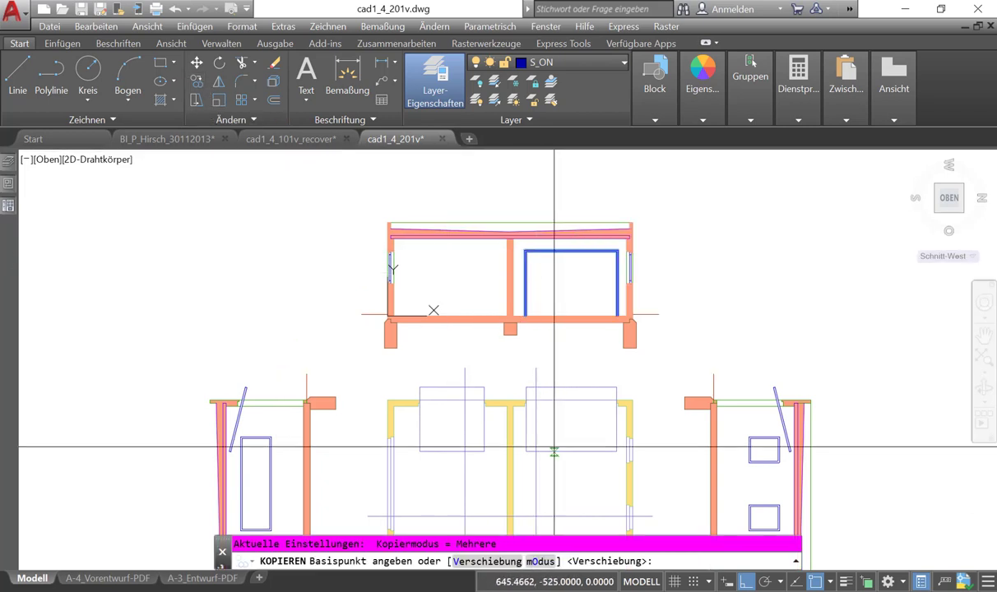
left_click(616, 386)
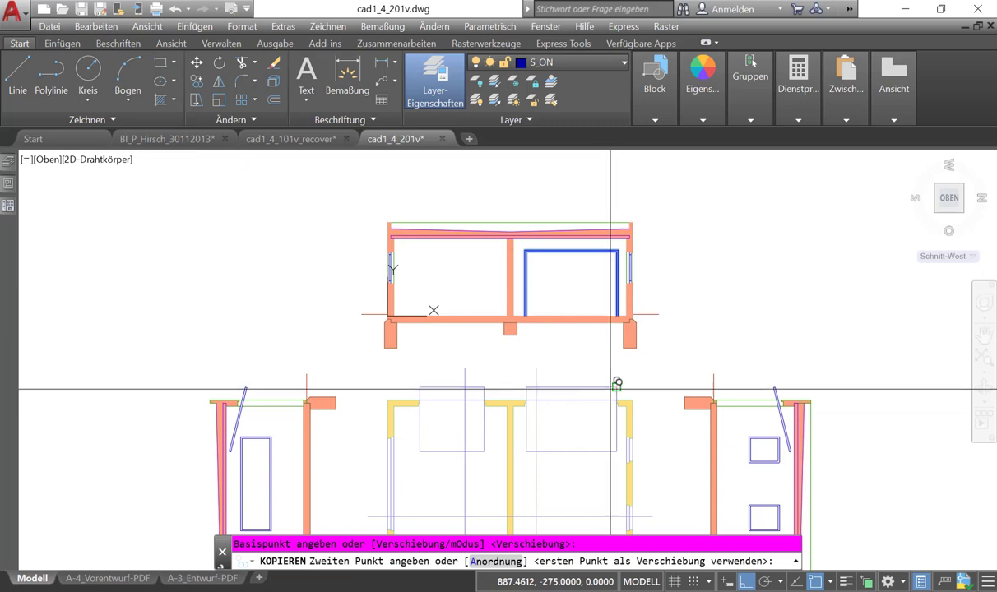
left_click(484, 386)
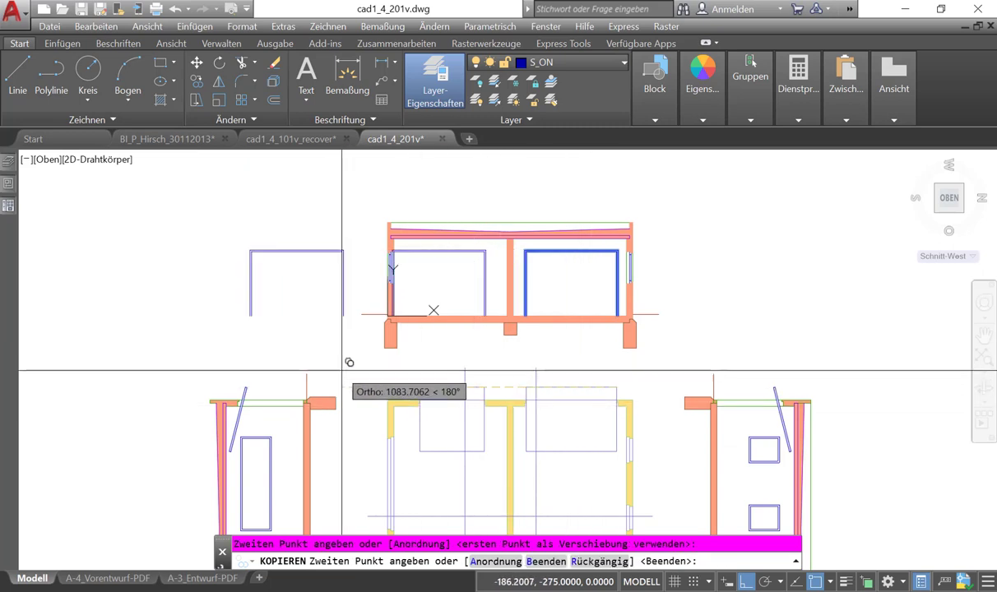
key("Escape")
scroll(491, 291, "up", 4)
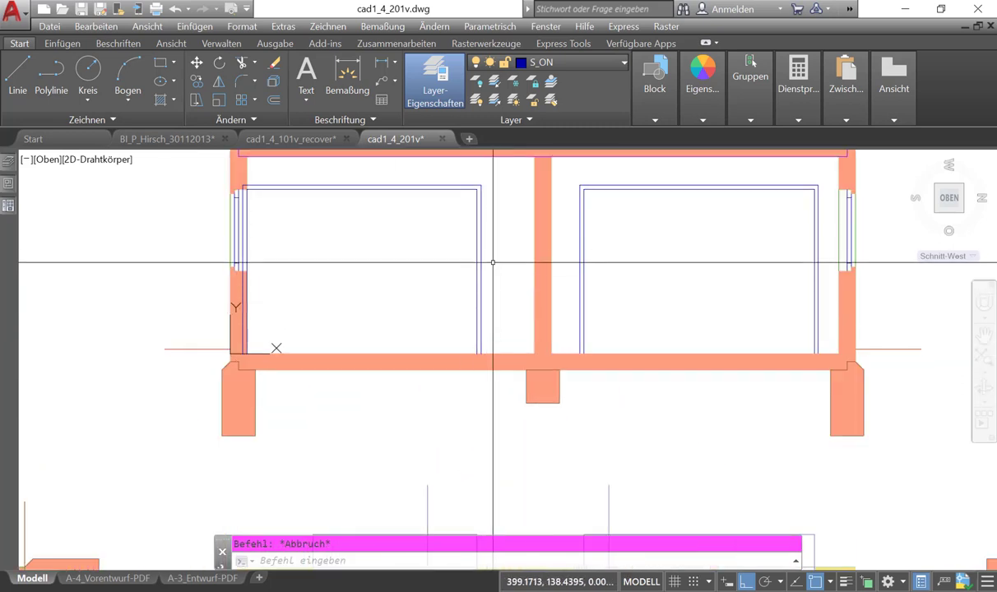
scroll(493, 263, "down", 3)
scroll(489, 268, "down", 1)
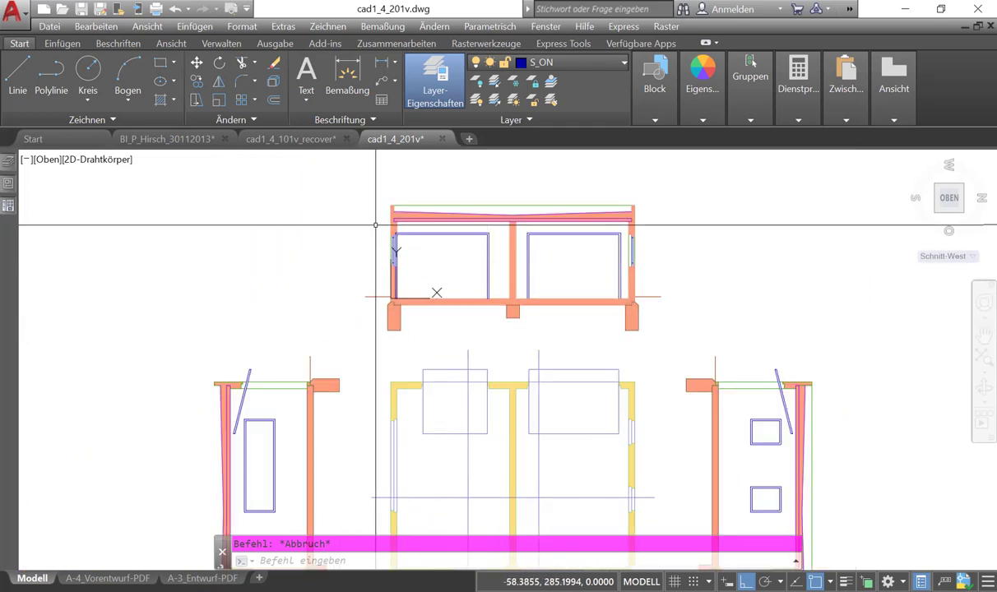
scroll(414, 240, "up", 4)
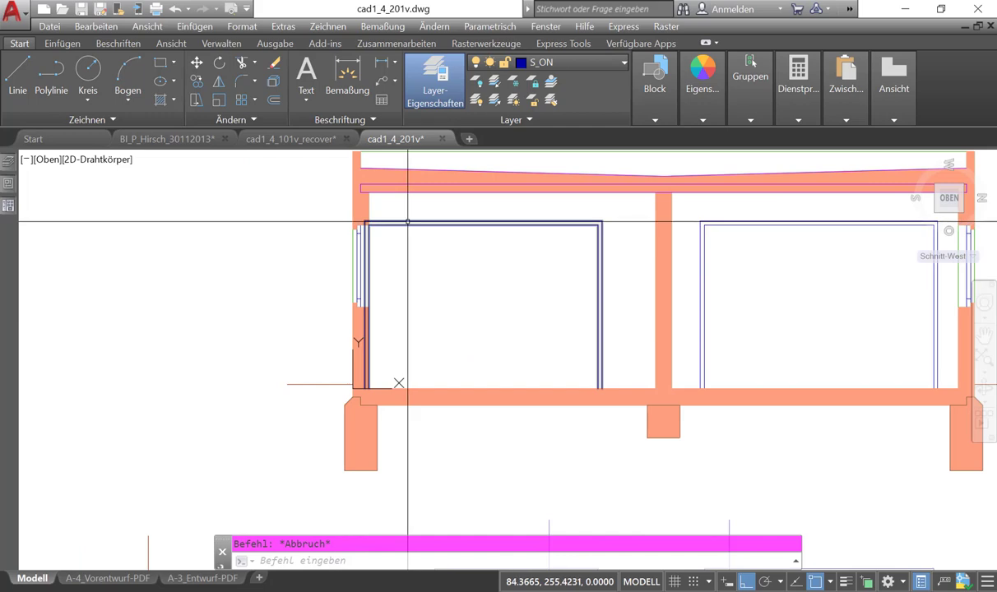
With grid and snap on, grip-stretch the copied left-bay door to a width of 537.5
left_click(403, 222)
key("F7")
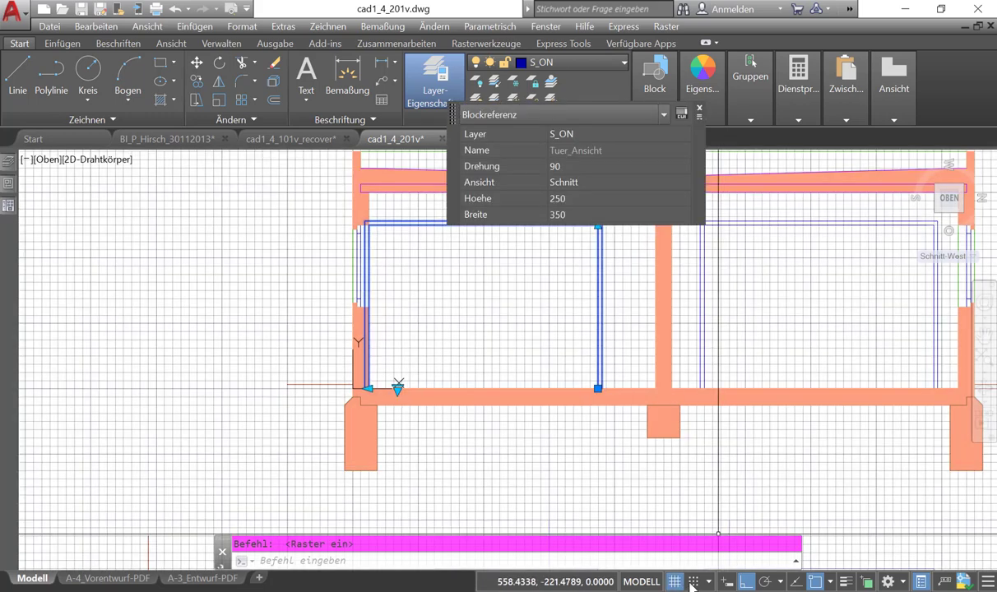
key("F9")
scroll(389, 293, "down", 2)
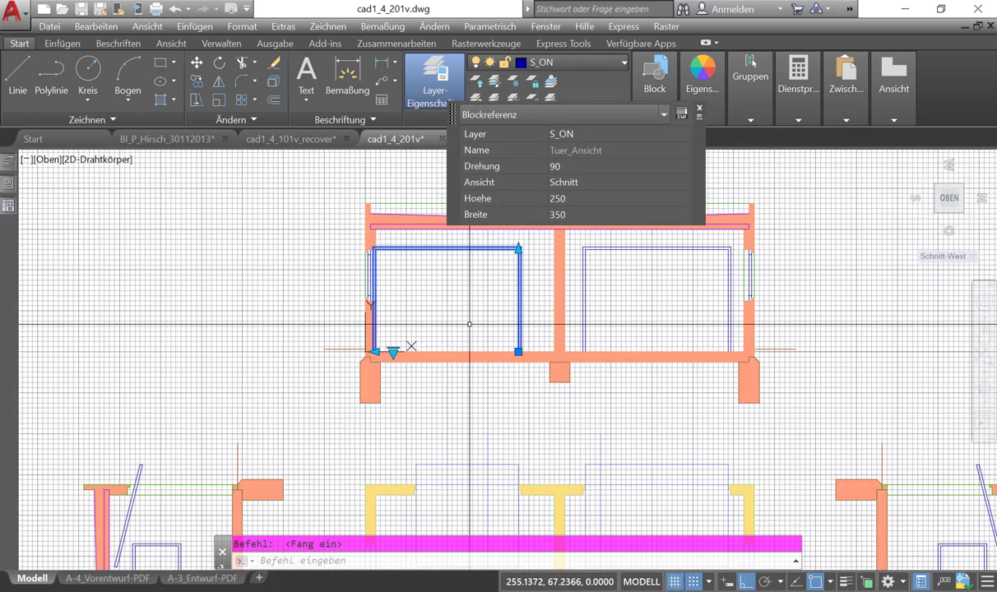
left_click(376, 352)
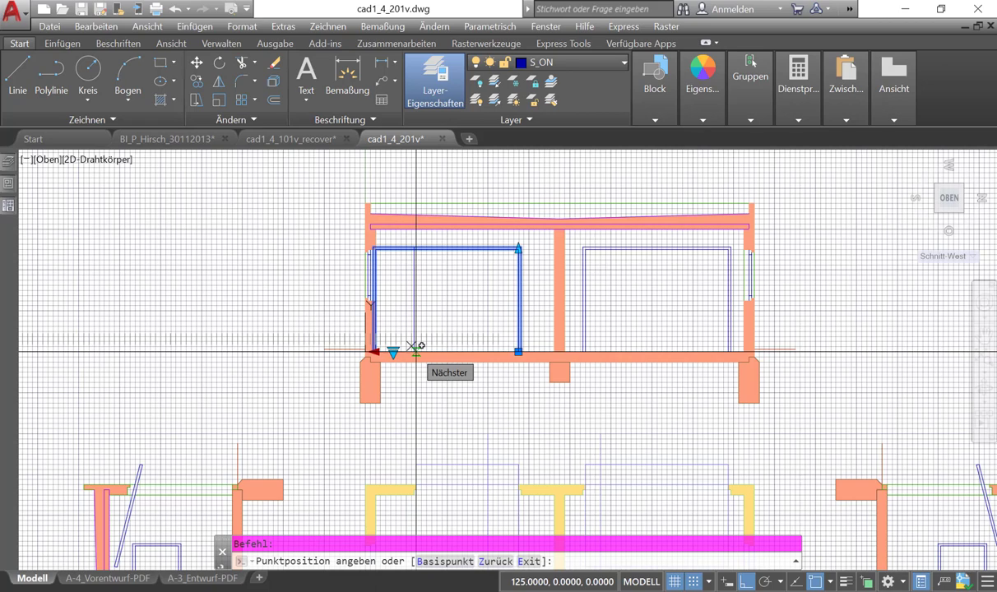
left_click(415, 352)
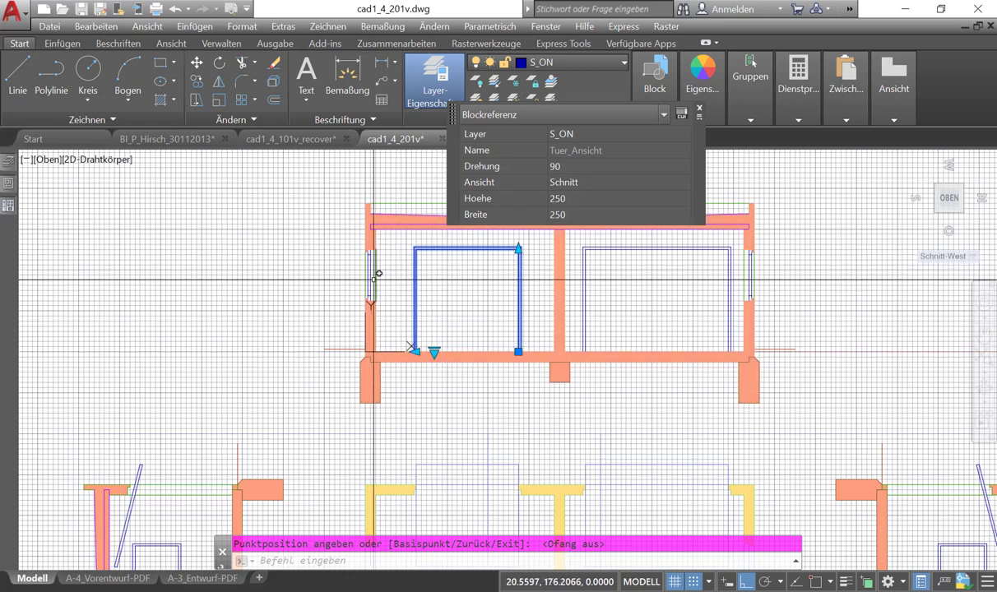
left_click(416, 351)
key("Escape")
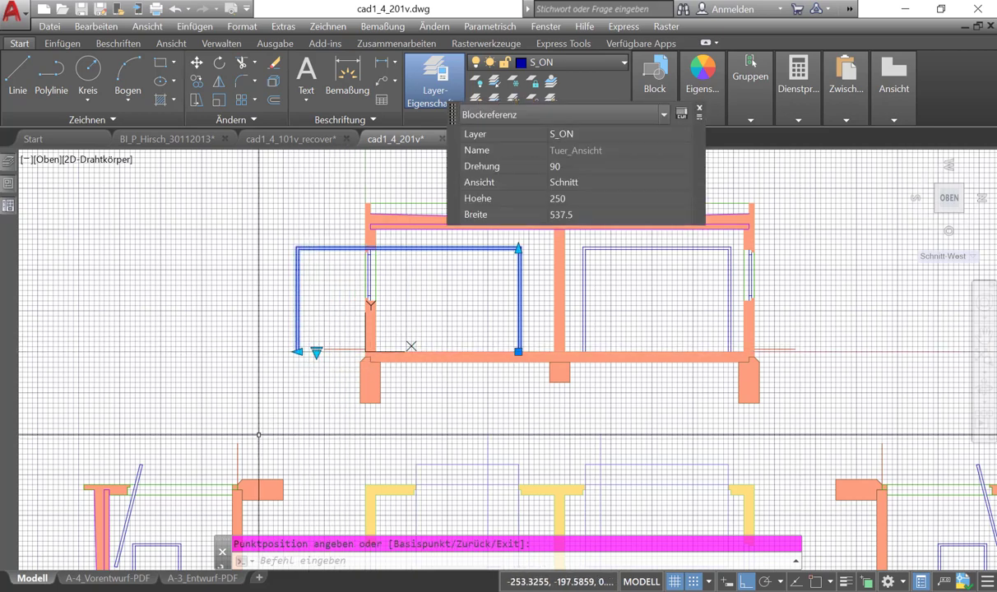
key("Escape")
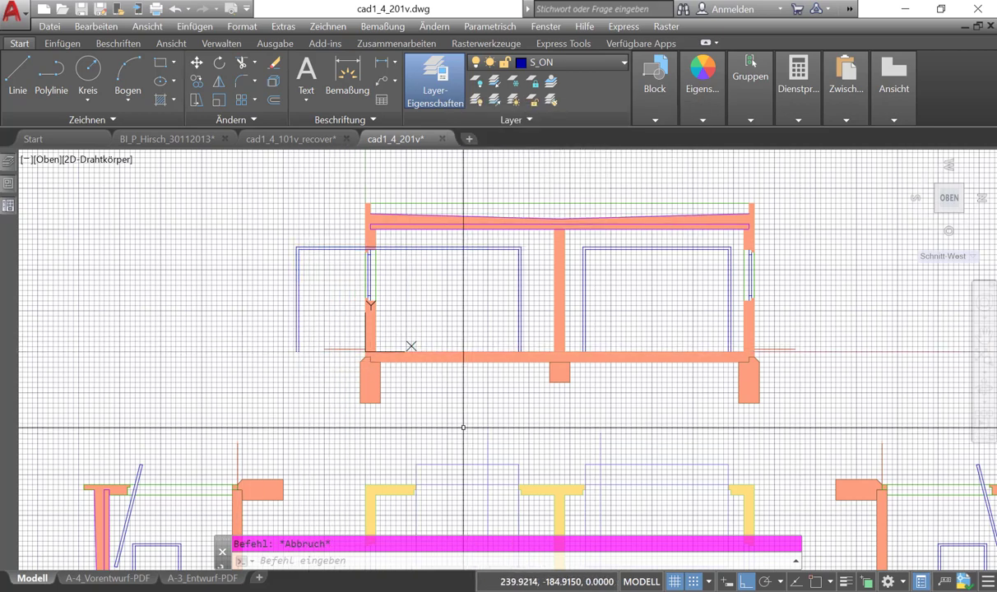
Stretch the door outline's lower-left corner using a .X point filter, then further left past the wall
key("F7")
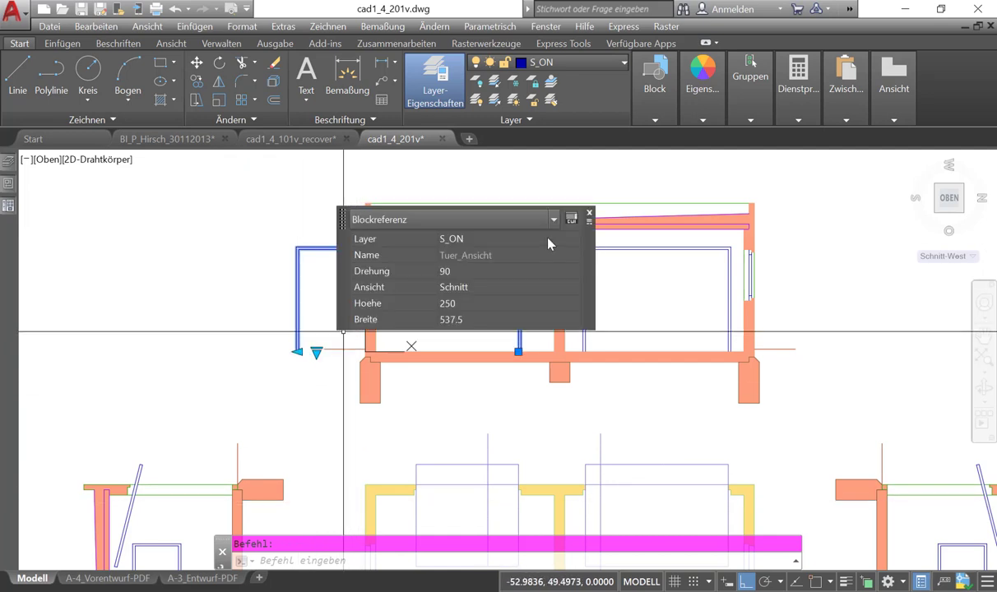
key("ctrl+shift+p")
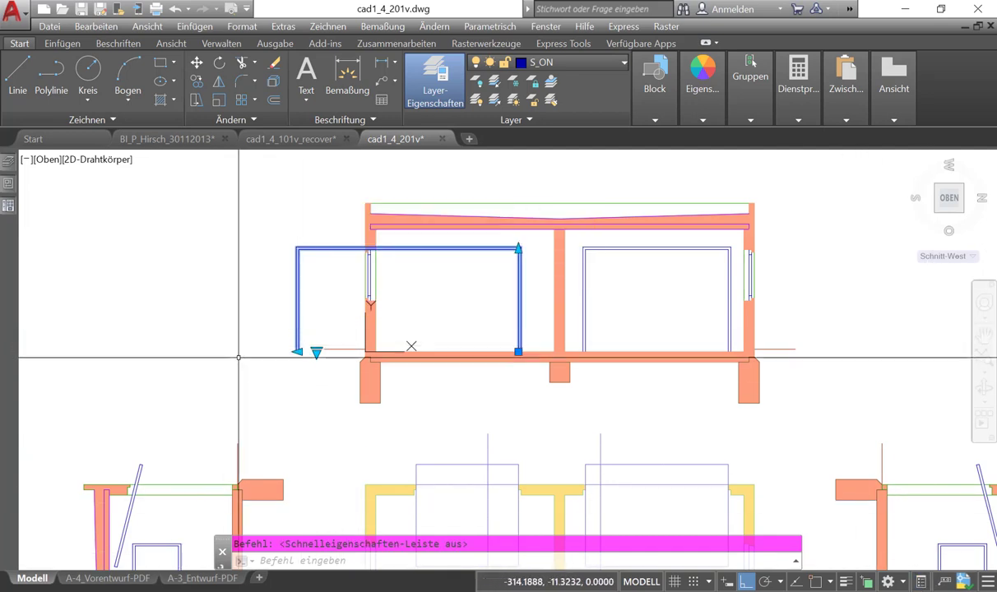
left_click(297, 352)
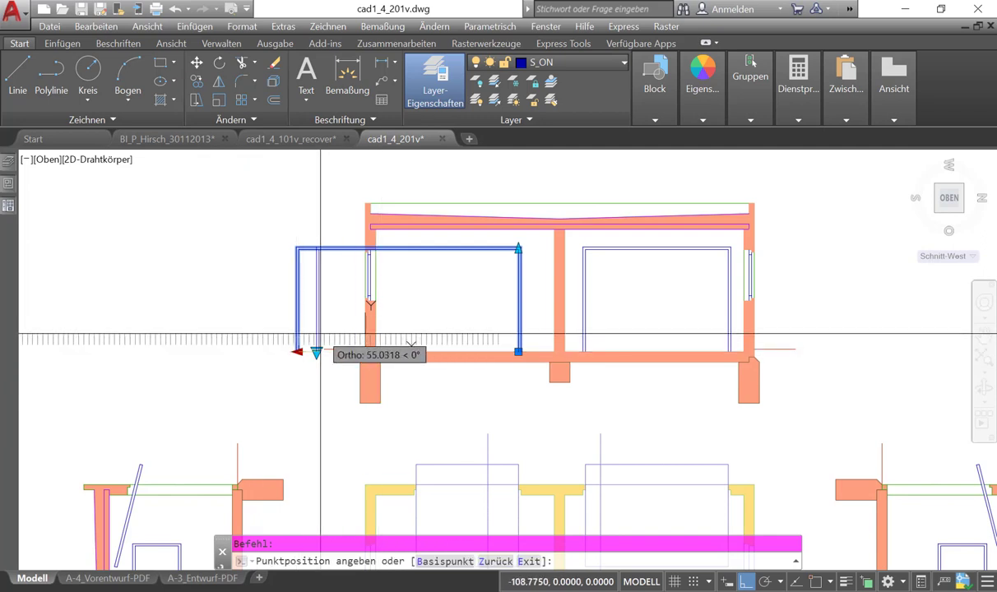
right_click(320, 337, "shift")
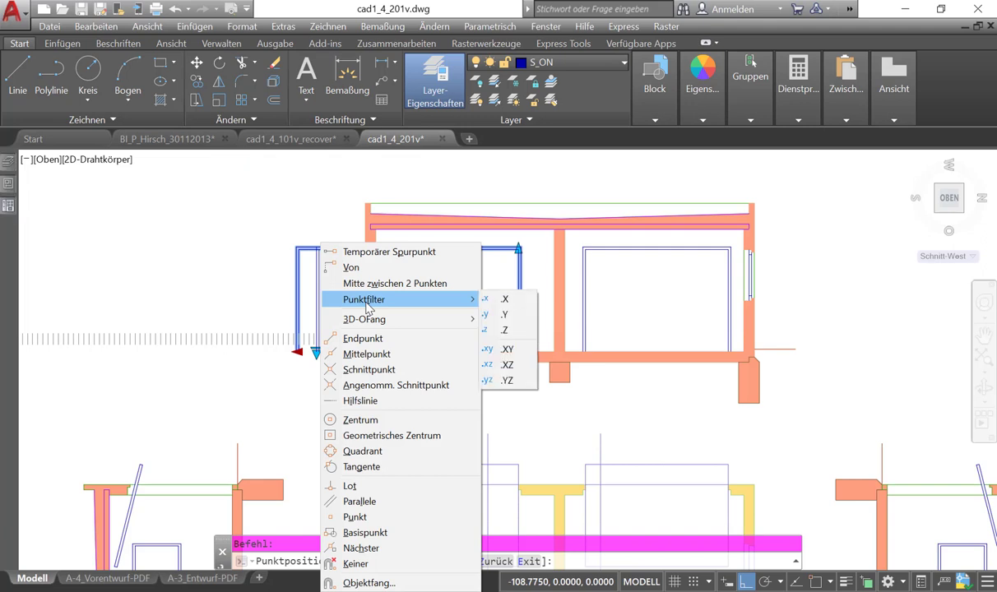
left_click(506, 300)
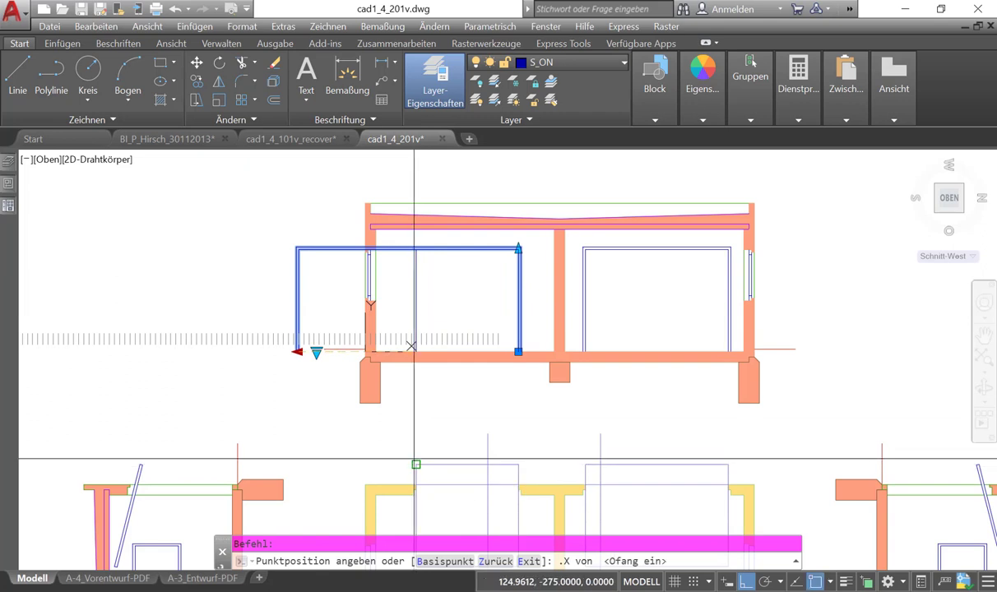
left_click(416, 465)
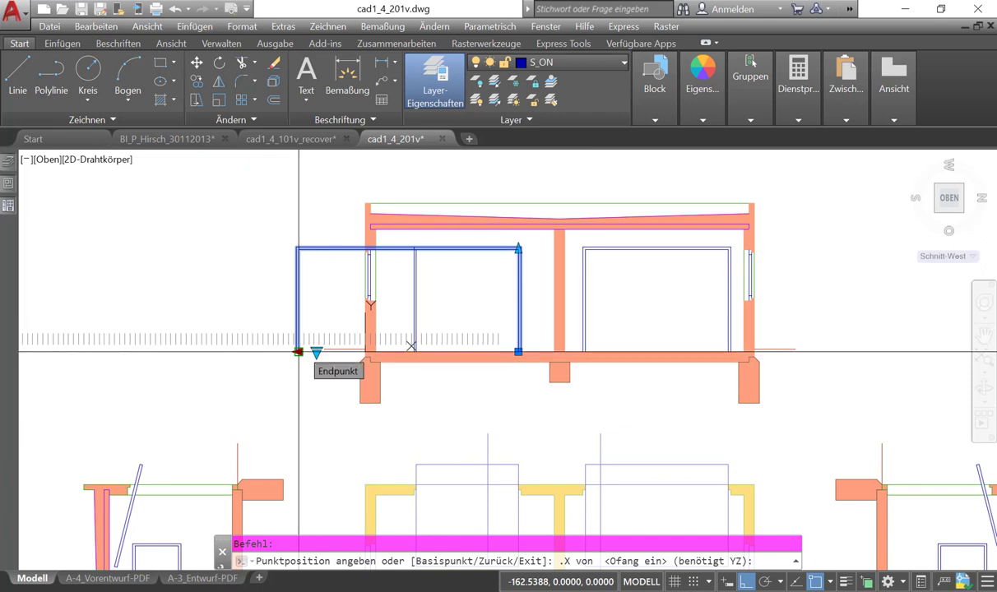
left_click(297, 352)
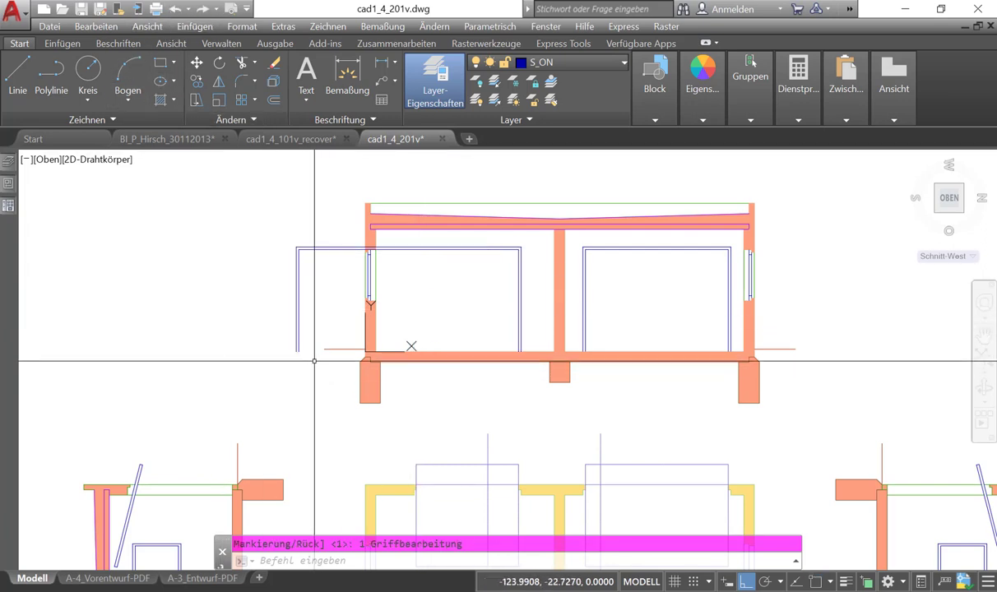
left_click(298, 329)
left_click(297, 351)
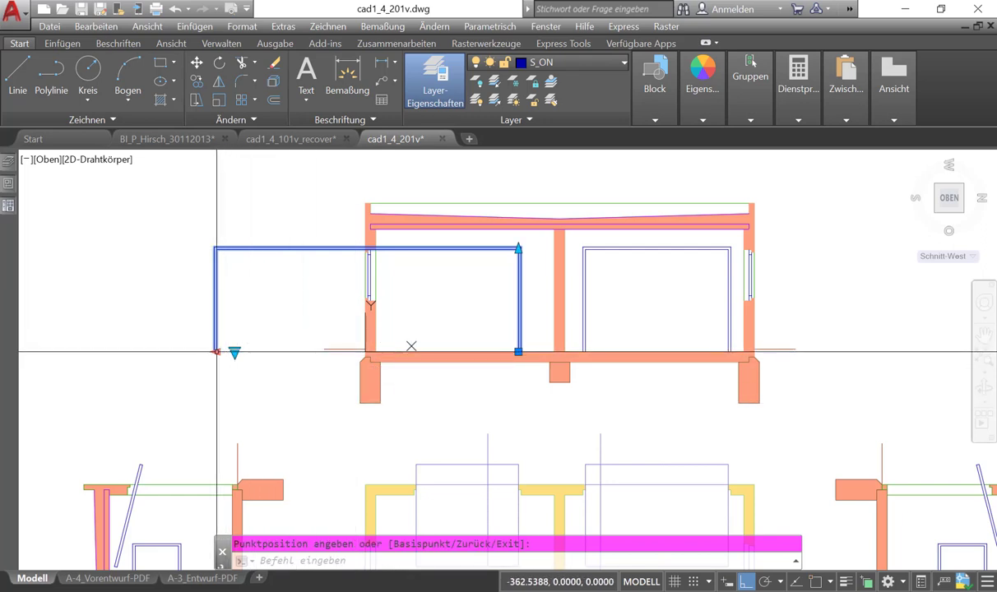
left_click(216, 351)
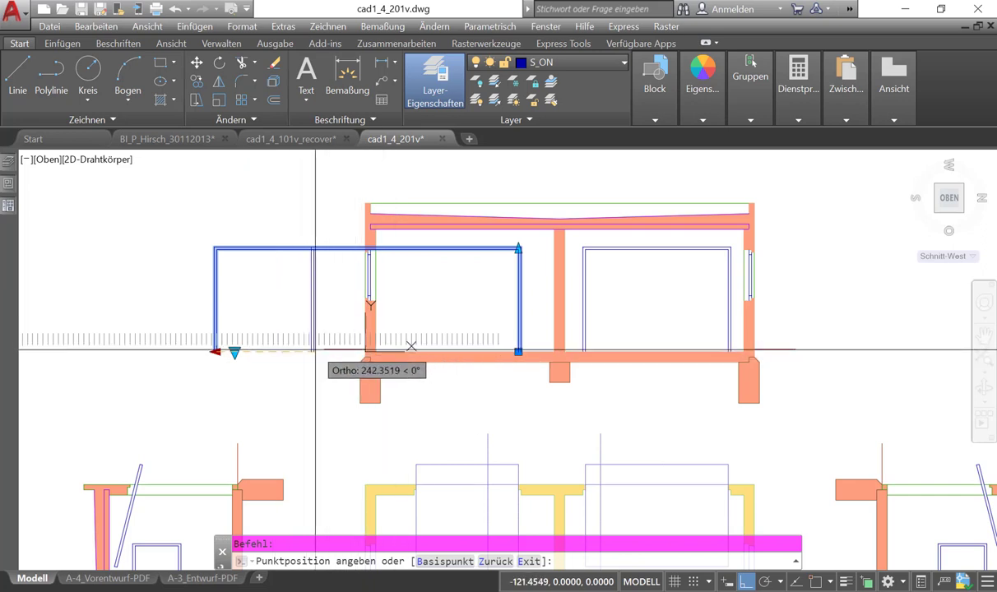
Align the door outline's left side to the plan's wall endpoint using a .X filter and OSNAP
right_click(315, 349, "shift")
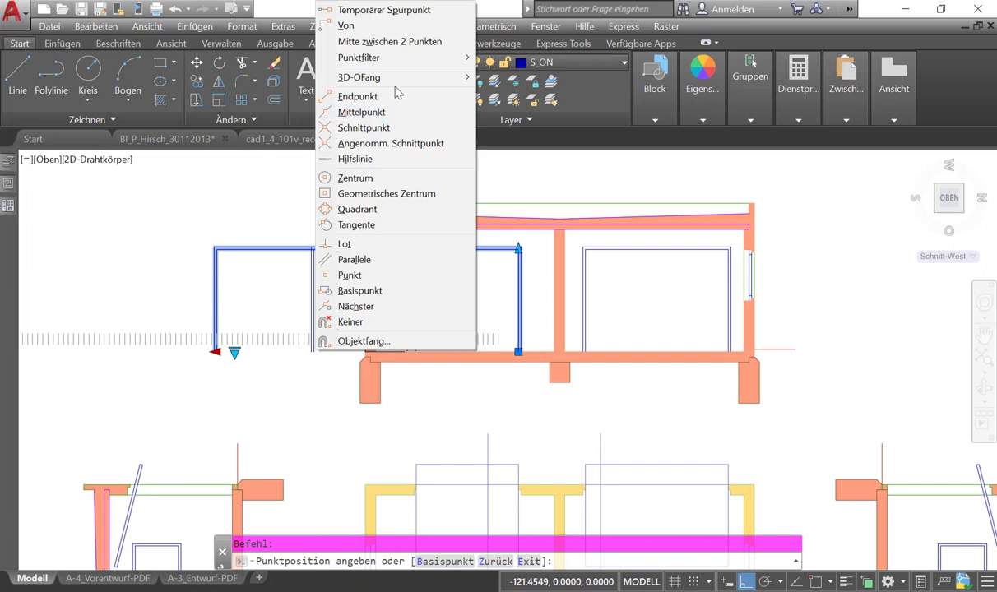
mouse_move(395, 57)
left_click(498, 56)
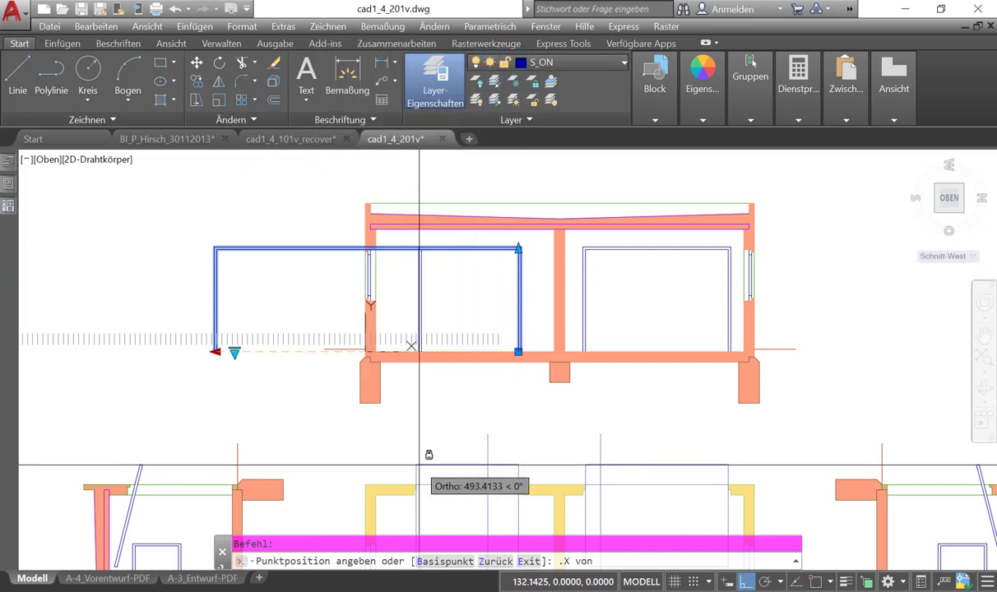
key("F3")
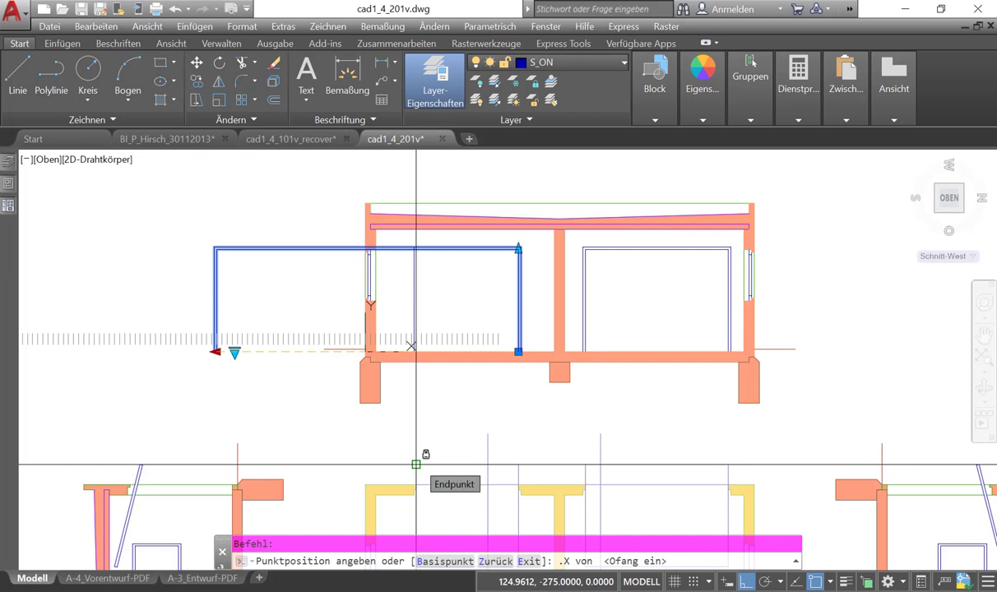
left_click(415, 465)
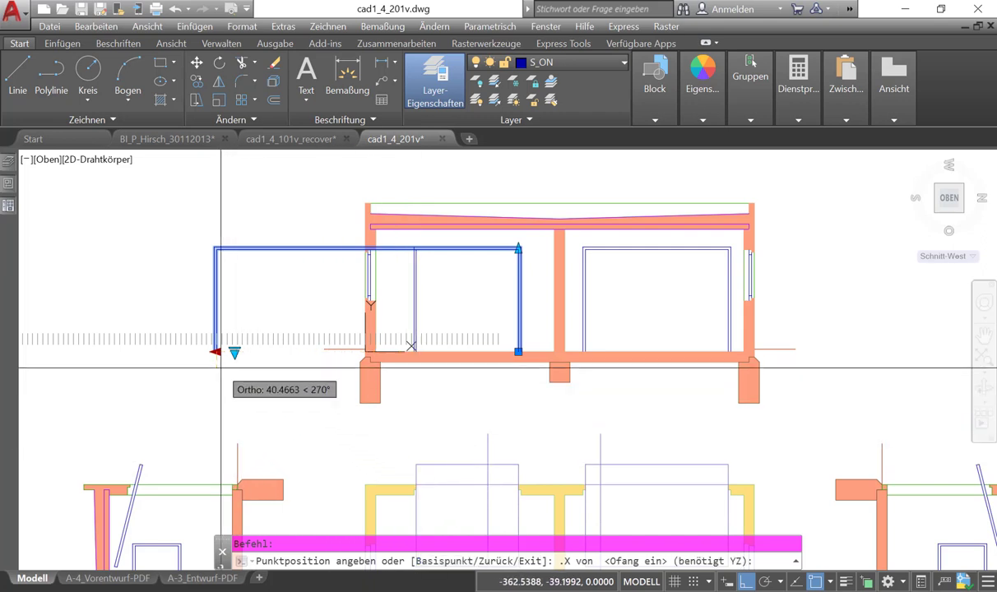
left_click(416, 351)
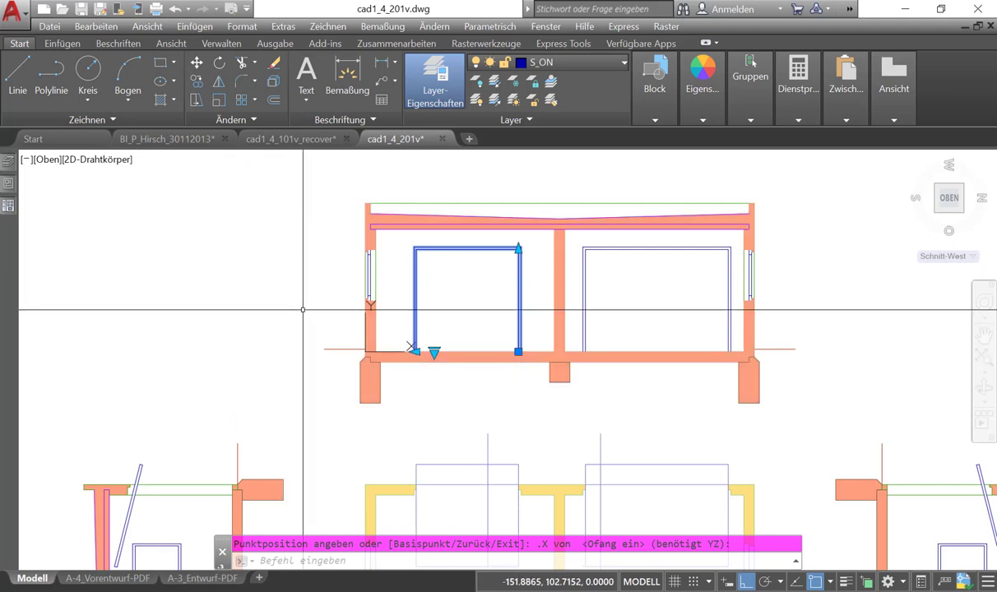
scroll(303, 310, "down", 6)
key("Escape")
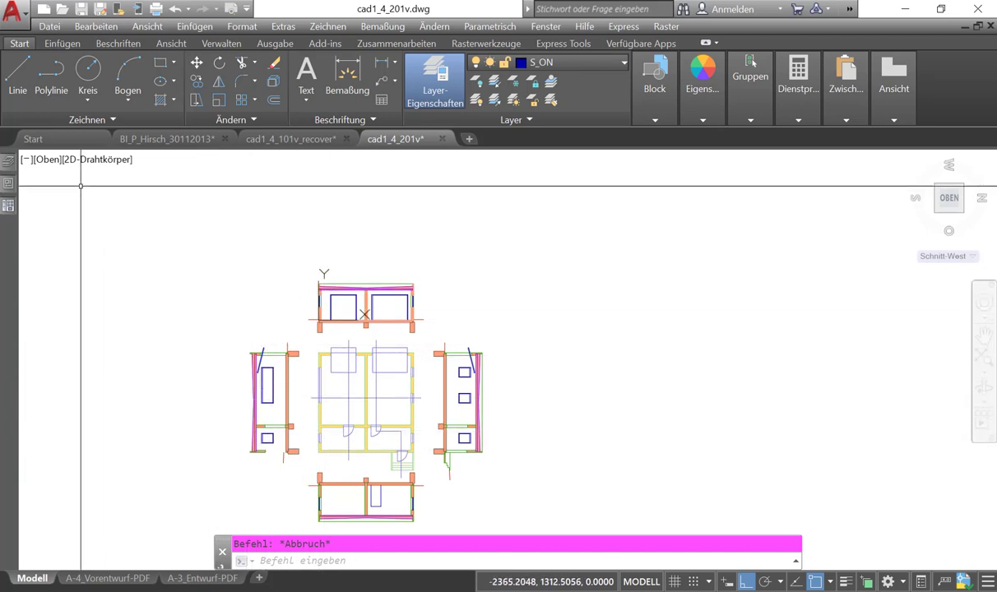
mouse_move(948, 197)
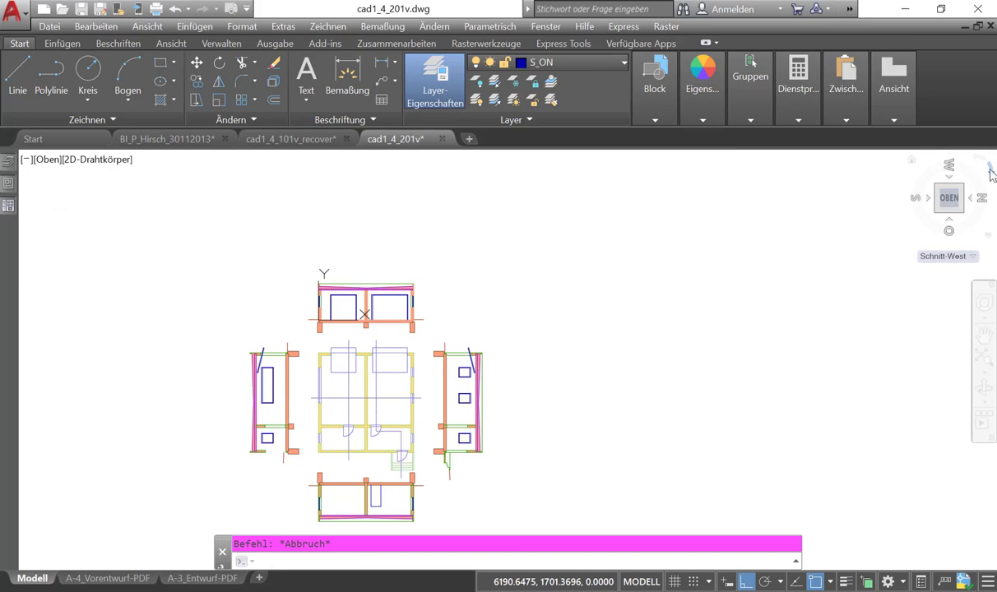
Rotate the view 90° with the ViewCube and zoom in on the section
left_click(991, 170)
scroll(510, 204, "up", 3)
scroll(481, 204, "up", 2)
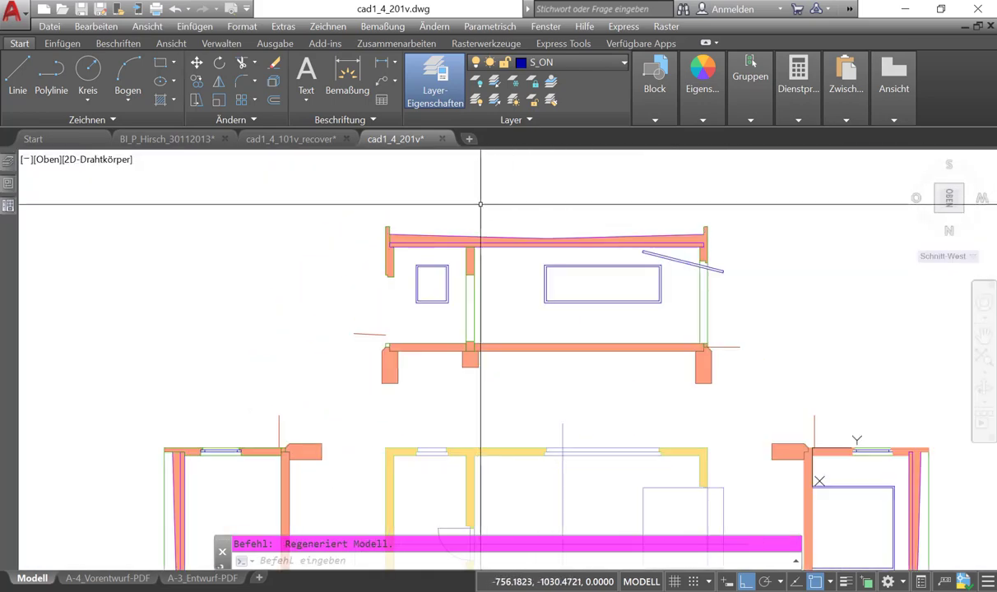
scroll(473, 193, "up", 2)
scroll(384, 245, "down", 3)
scroll(280, 279, "up", 1)
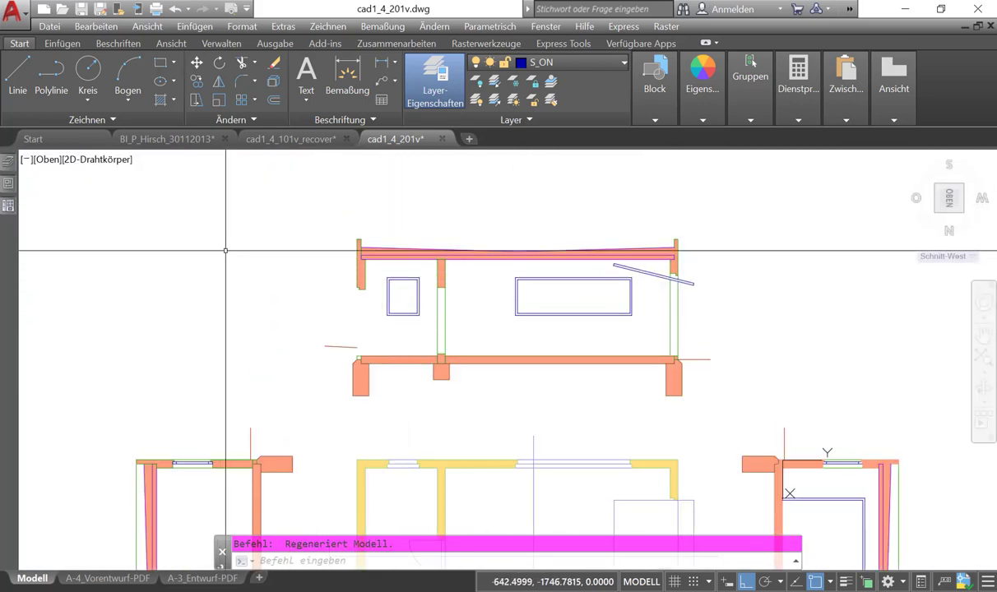
scroll(326, 323, "down", 2)
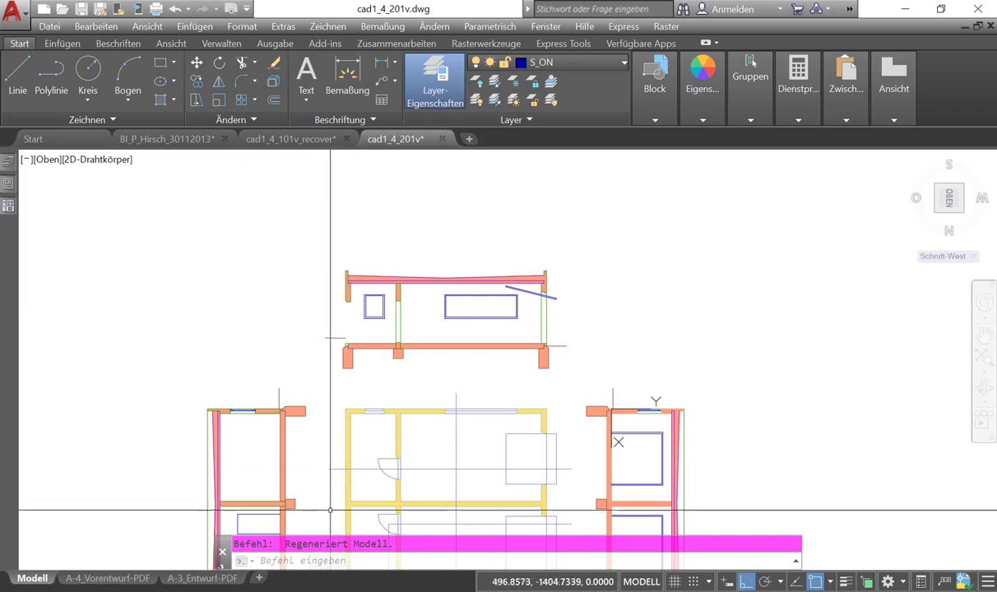
Bring the section into view and switch on the grid and grid snap
middle_click_drag(346, 438, 328, 371)
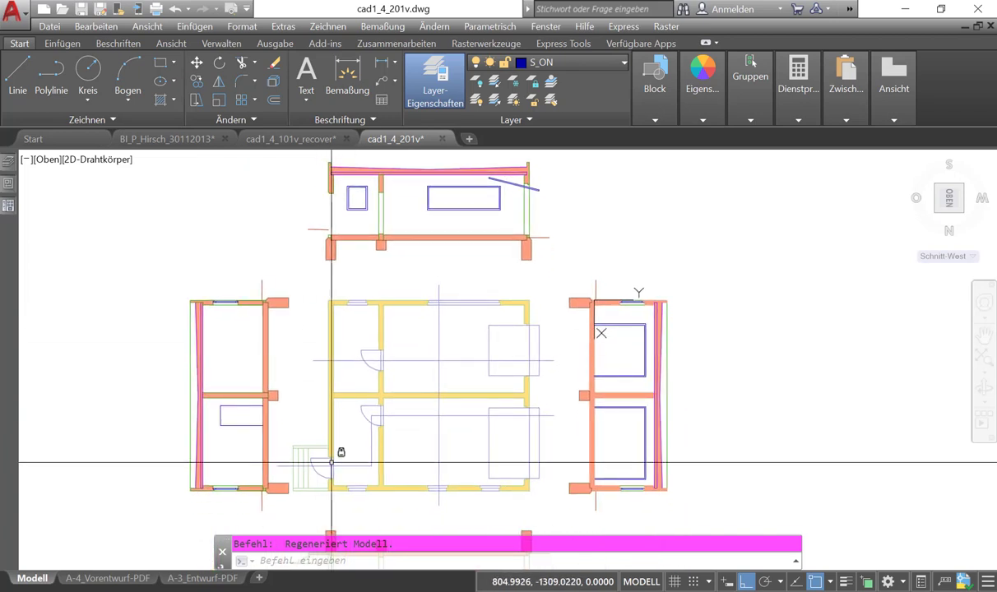
scroll(301, 292, "up", 2)
scroll(300, 284, "up", 2)
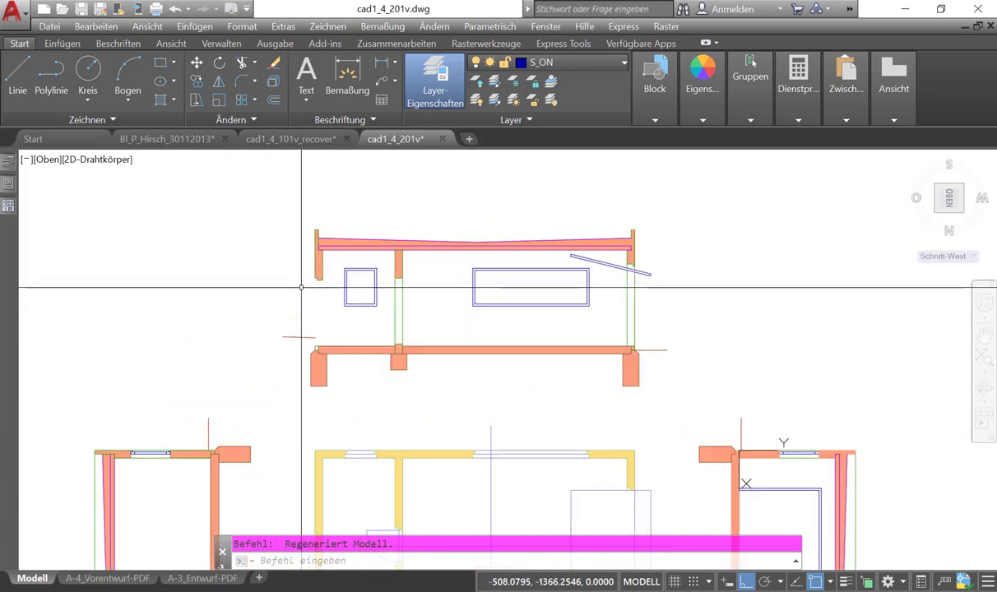
scroll(300, 295, "up", 2)
scroll(331, 292, "up", 2)
scroll(334, 292, "up", 2)
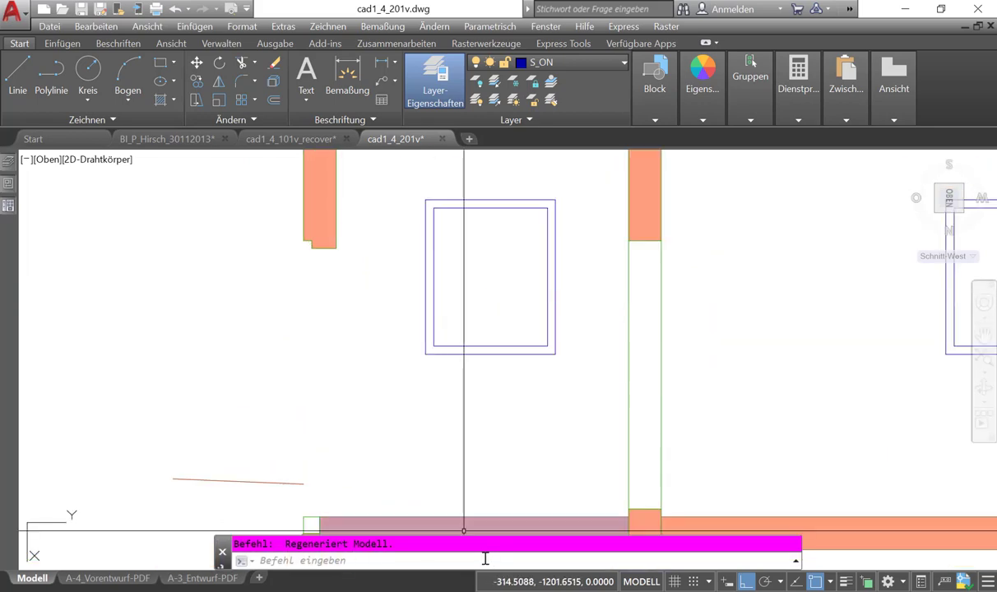
left_click(674, 581)
key("F9")
scroll(322, 268, "down", 2)
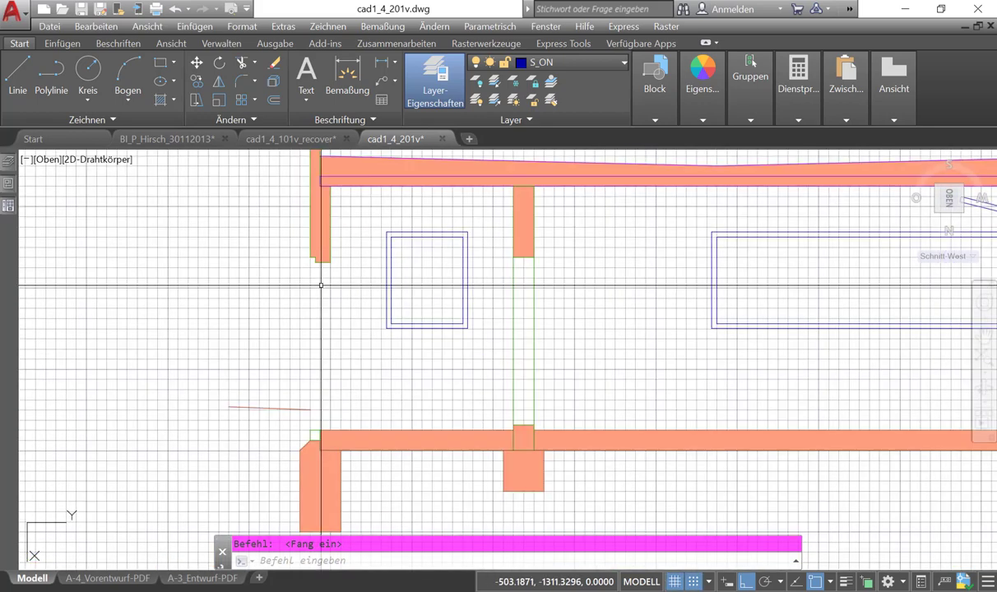
Stretch the left wall's lower corner down to the floor slab and remove the notch vertex
left_click(322, 261)
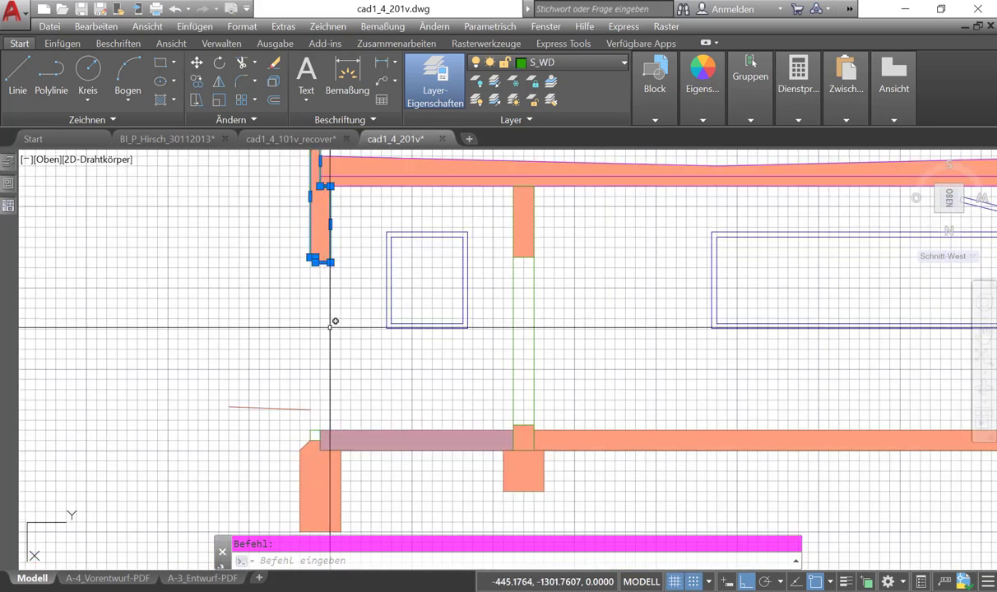
left_click(329, 263)
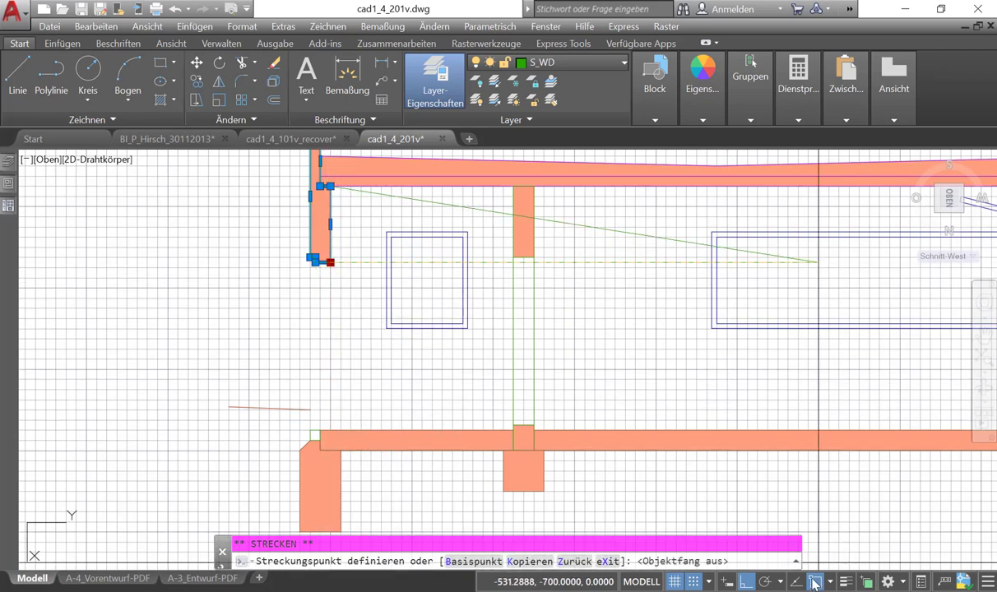
left_click(330, 425)
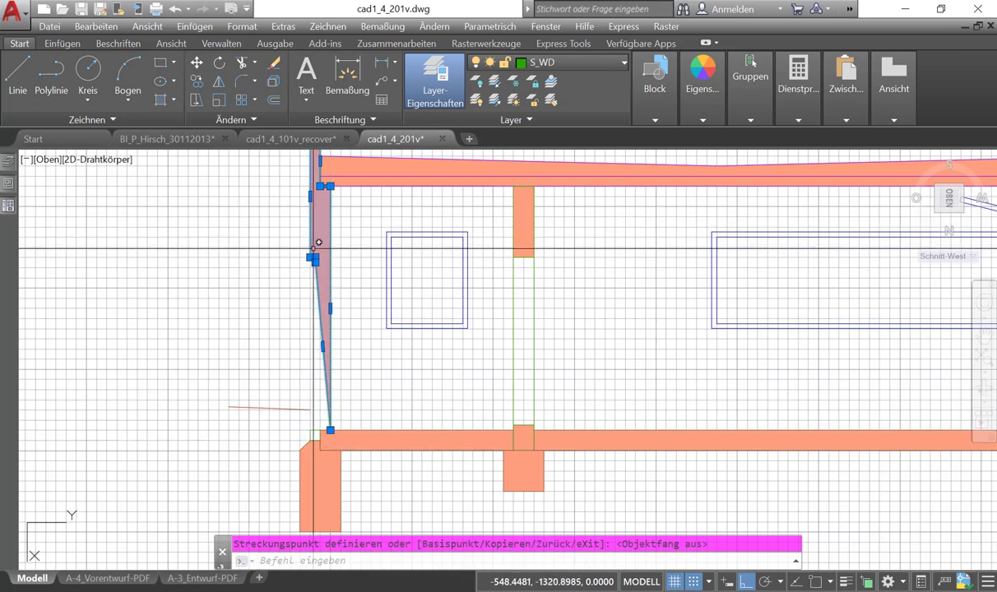
scroll(313, 248, "up", 5)
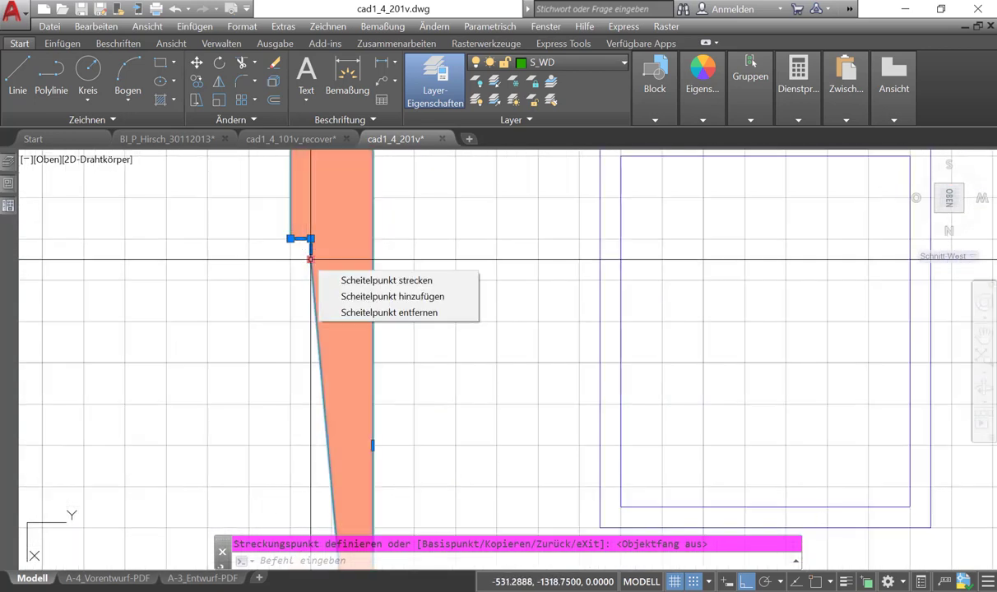
left_click(338, 313)
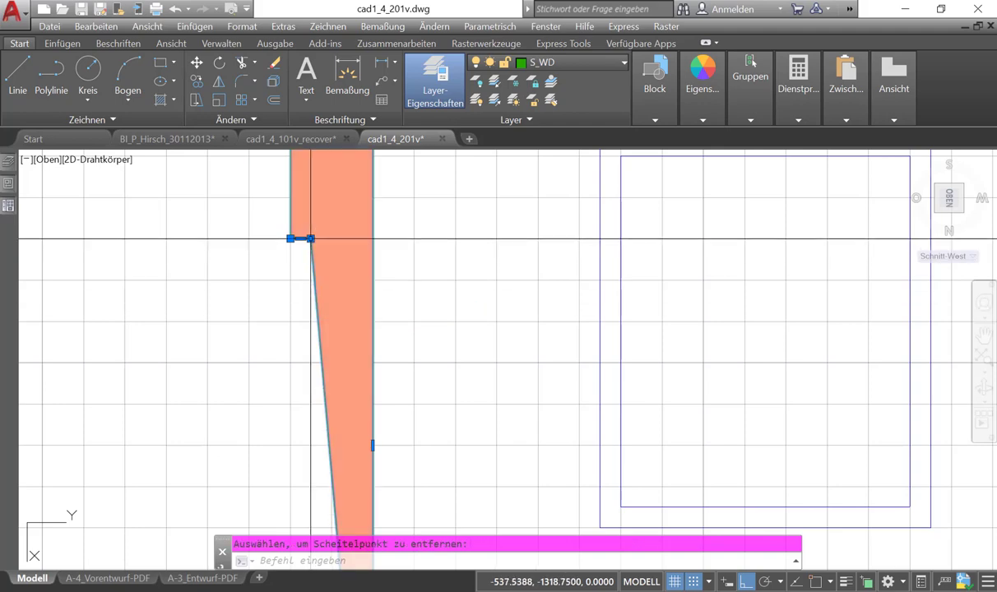
left_click(346, 292)
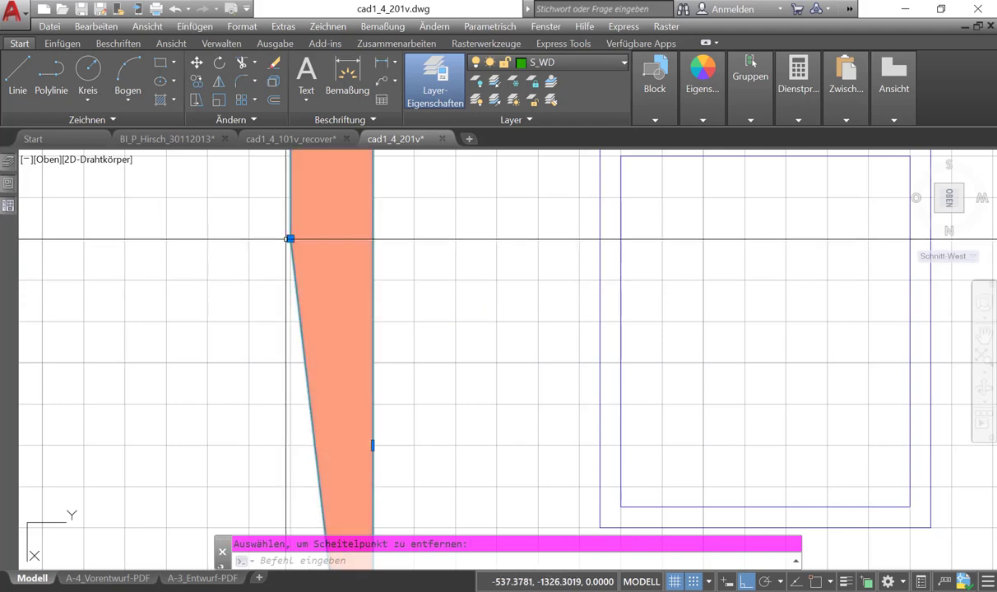
left_click(289, 238)
scroll(284, 313, "down", 5)
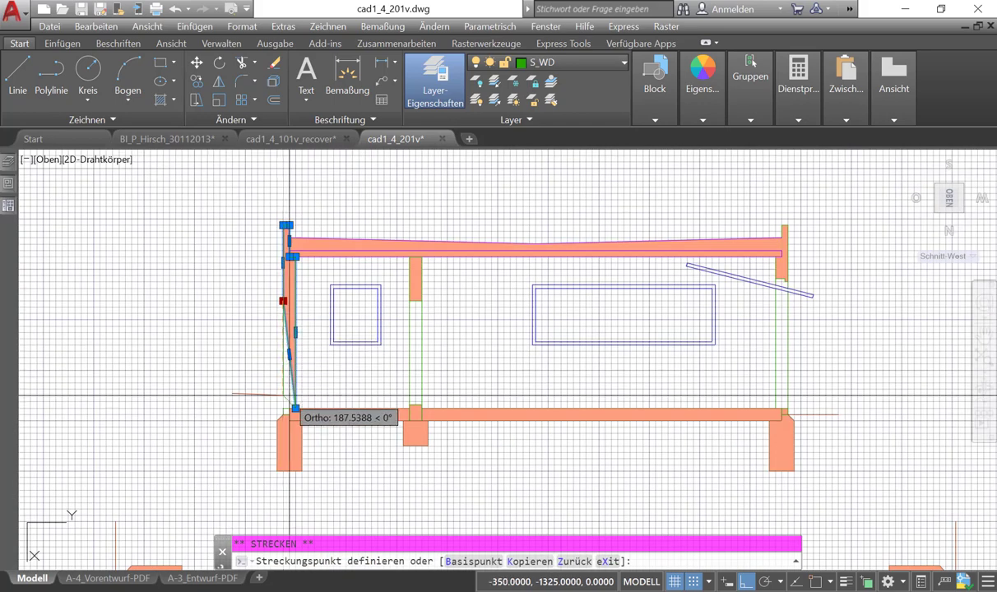
key("Escape")
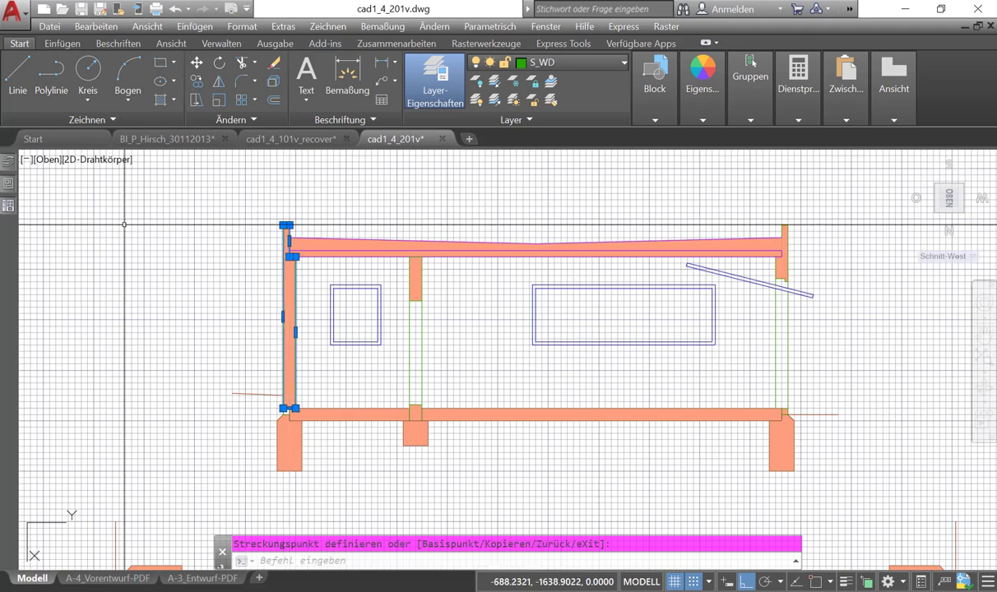
key("Escape")
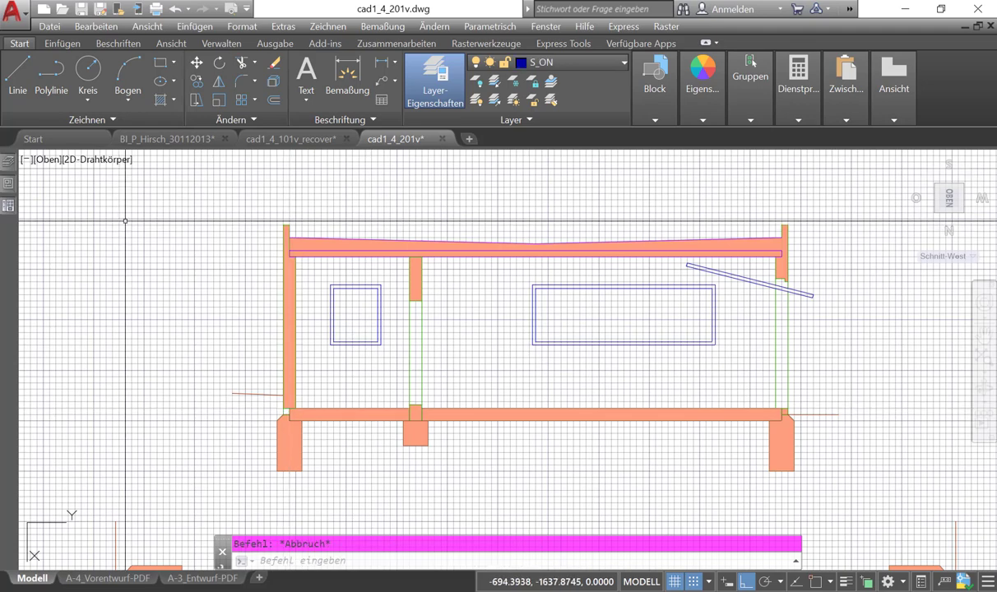
scroll(287, 411, "up", 5)
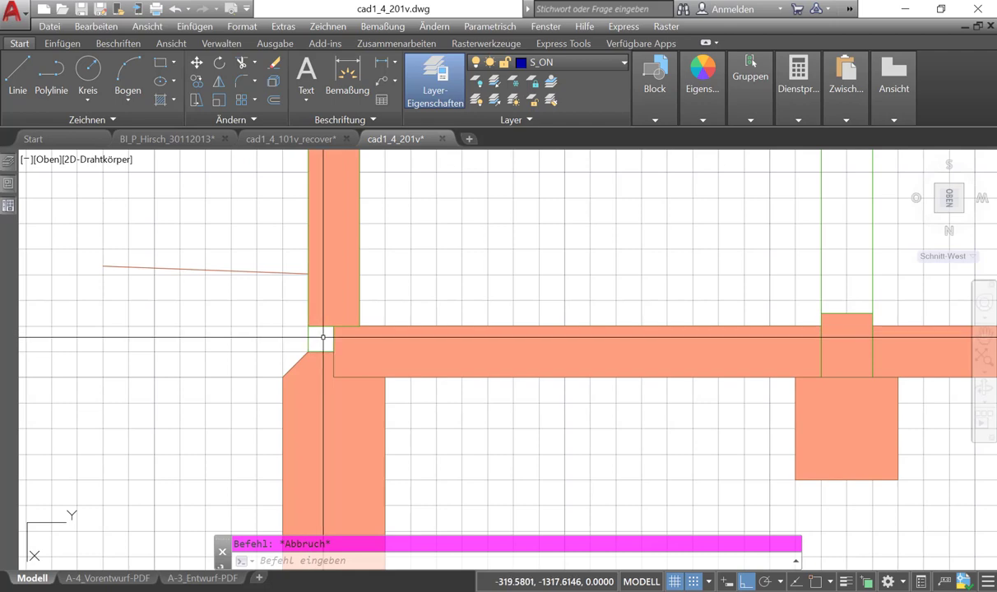
scroll(304, 329, "down", 5)
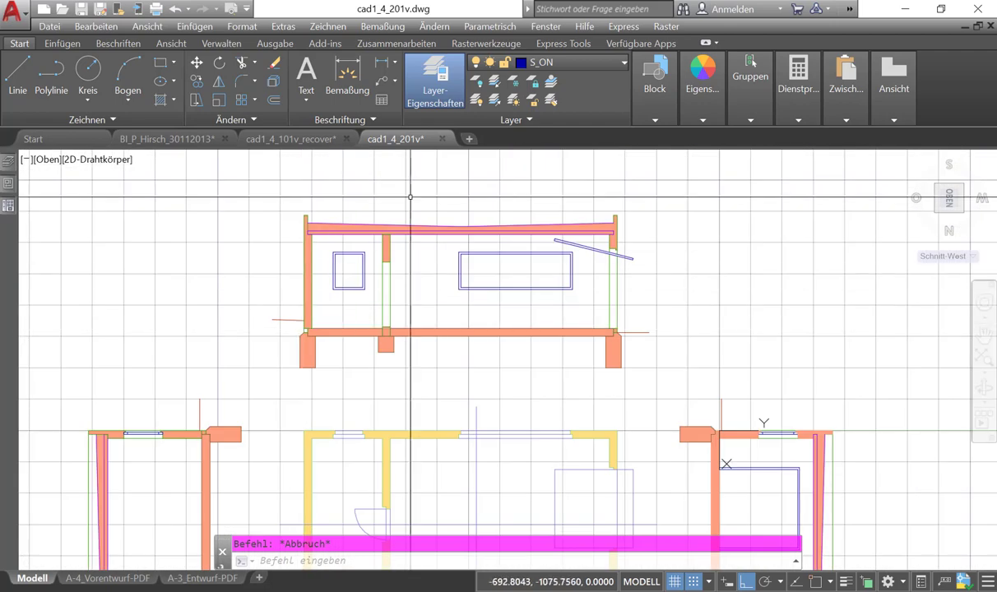
scroll(298, 190, "down", 2)
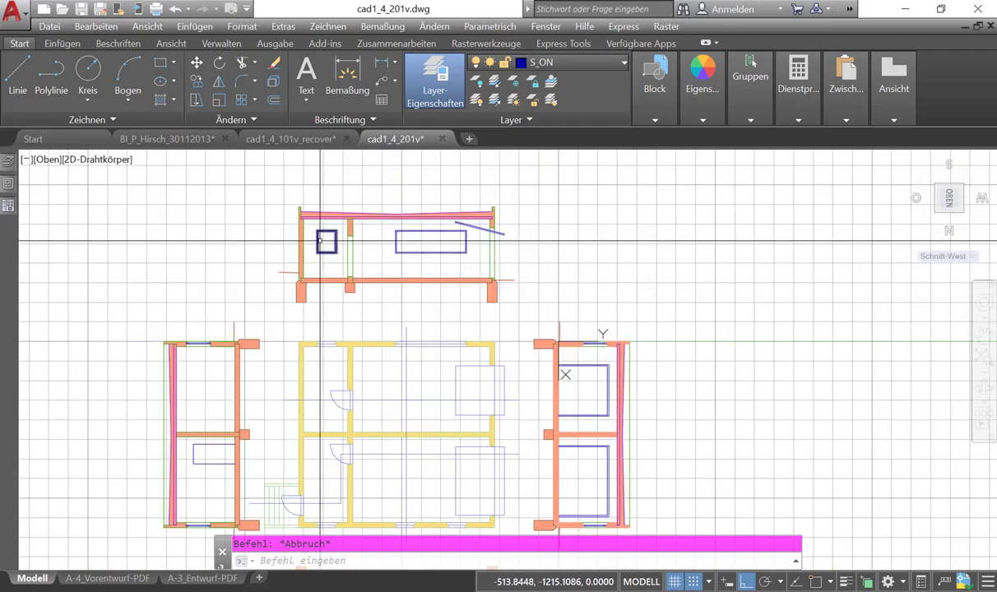